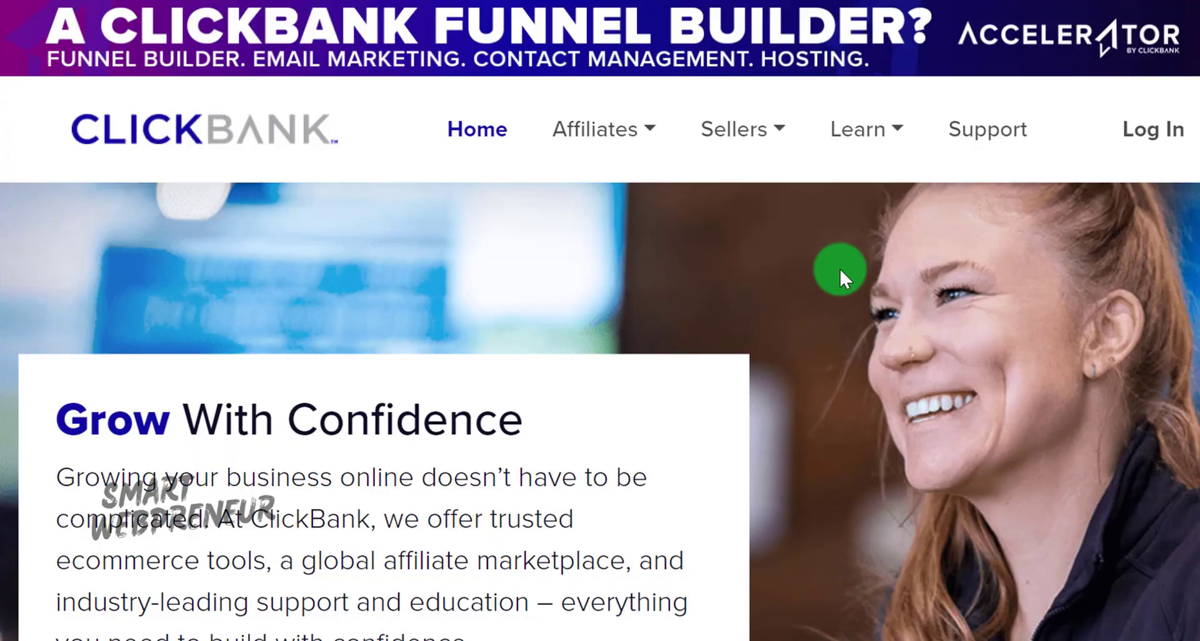
scroll(719, 553, "down", 3)
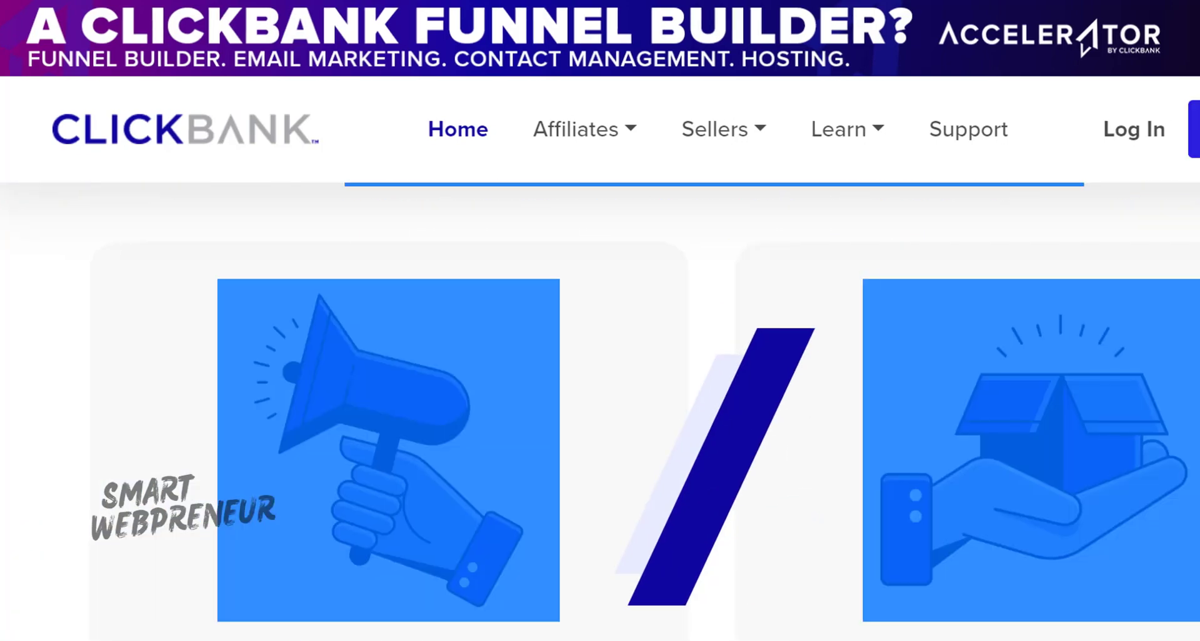
scroll(554, 167, "up", 20)
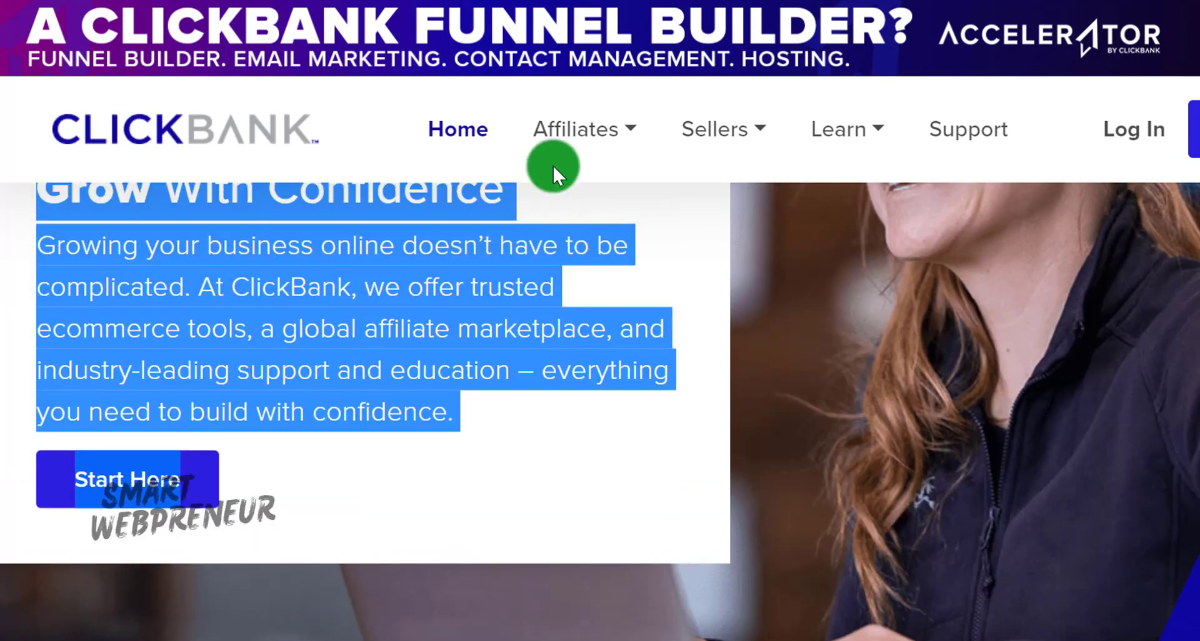
mouse_move(593, 133)
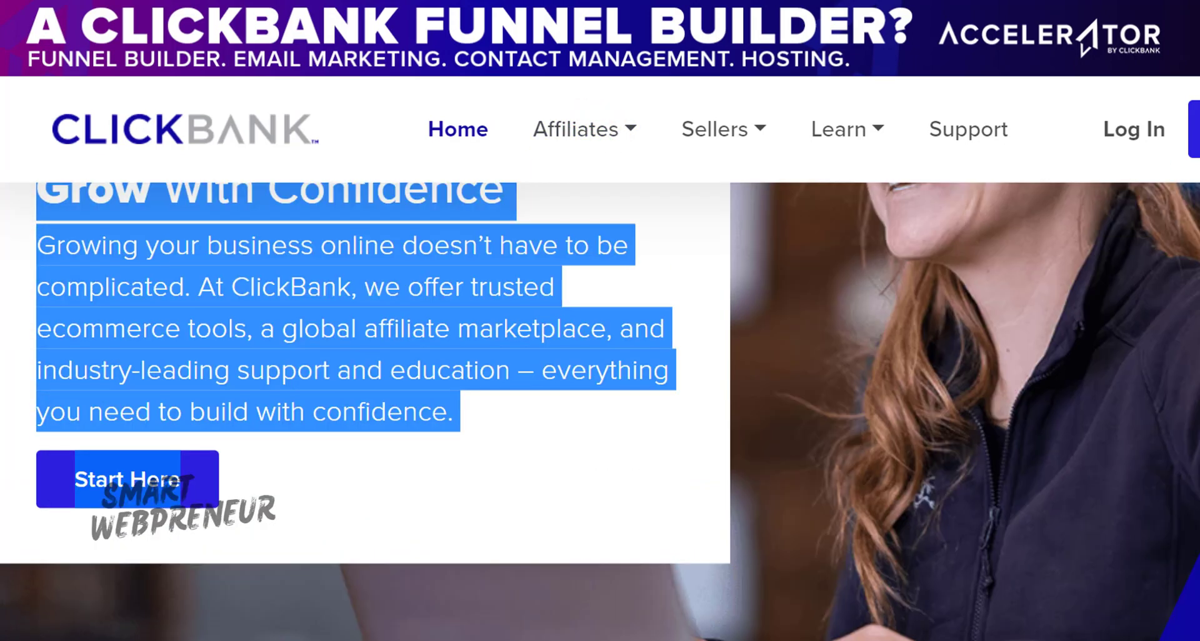
left_click(564, 442)
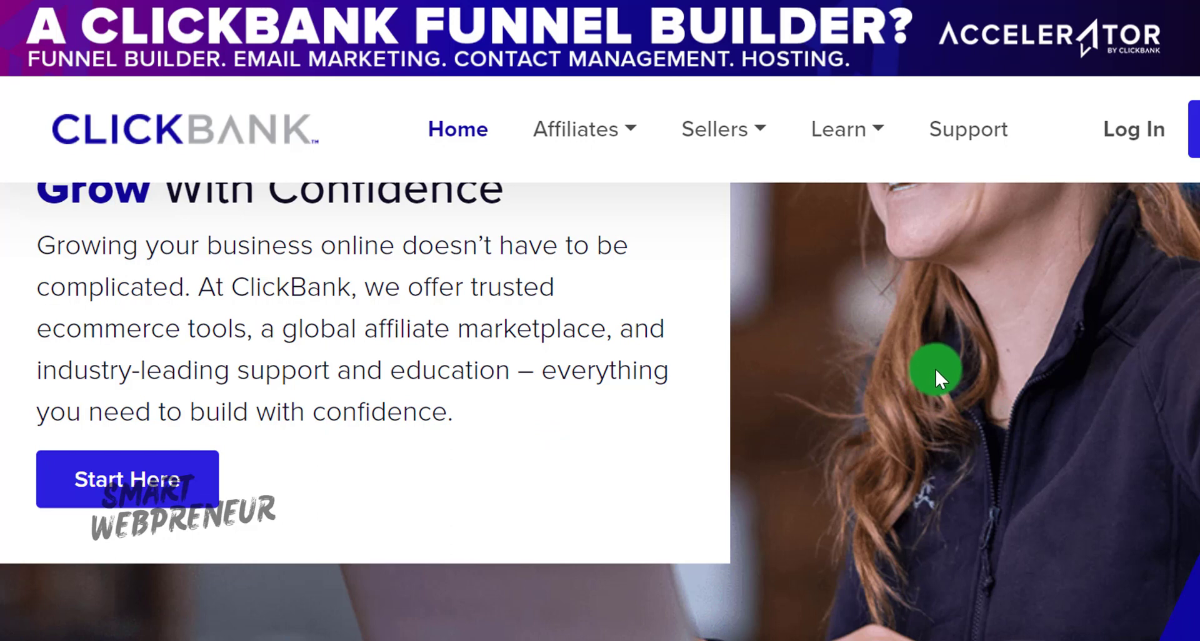
scroll(931, 352, "up", 4)
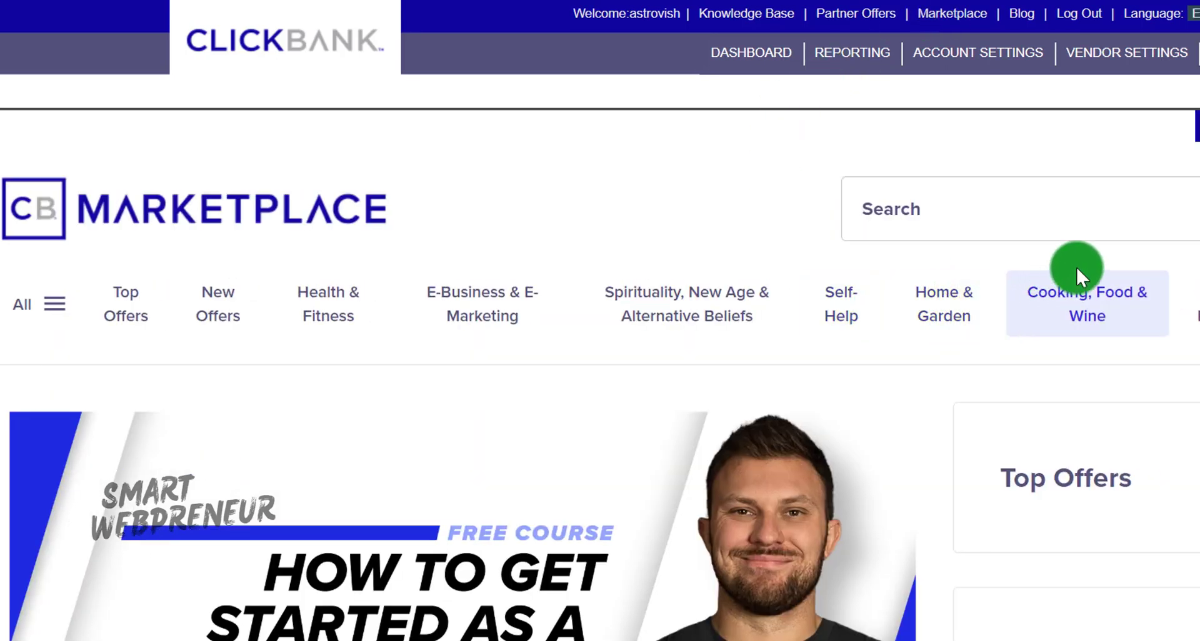
Show all offers across every category of the ClickBank Marketplace
scroll(1158, 233, "down", 4)
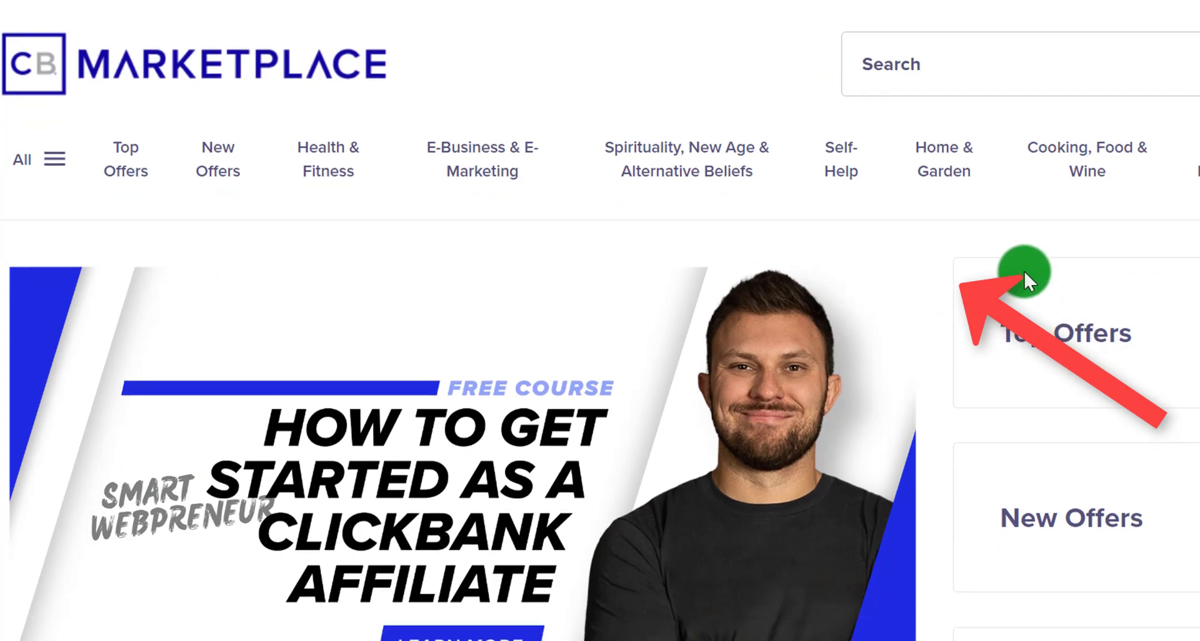
scroll(536, 281, "up", 4)
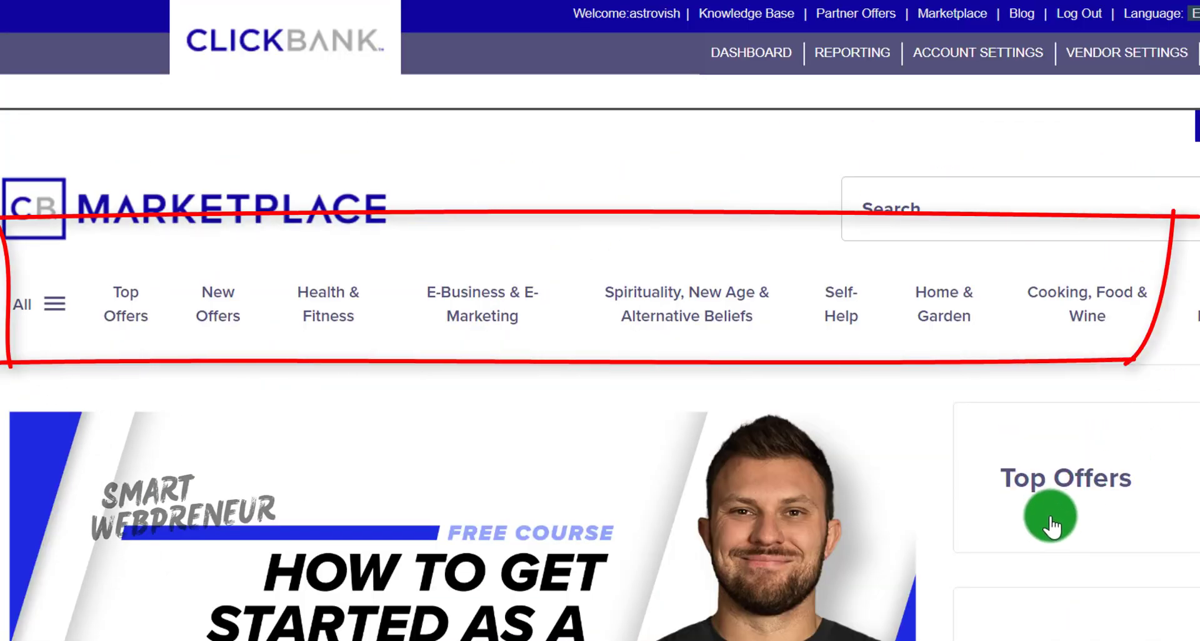
scroll(1000, 491, "down", 4)
left_click(15, 66)
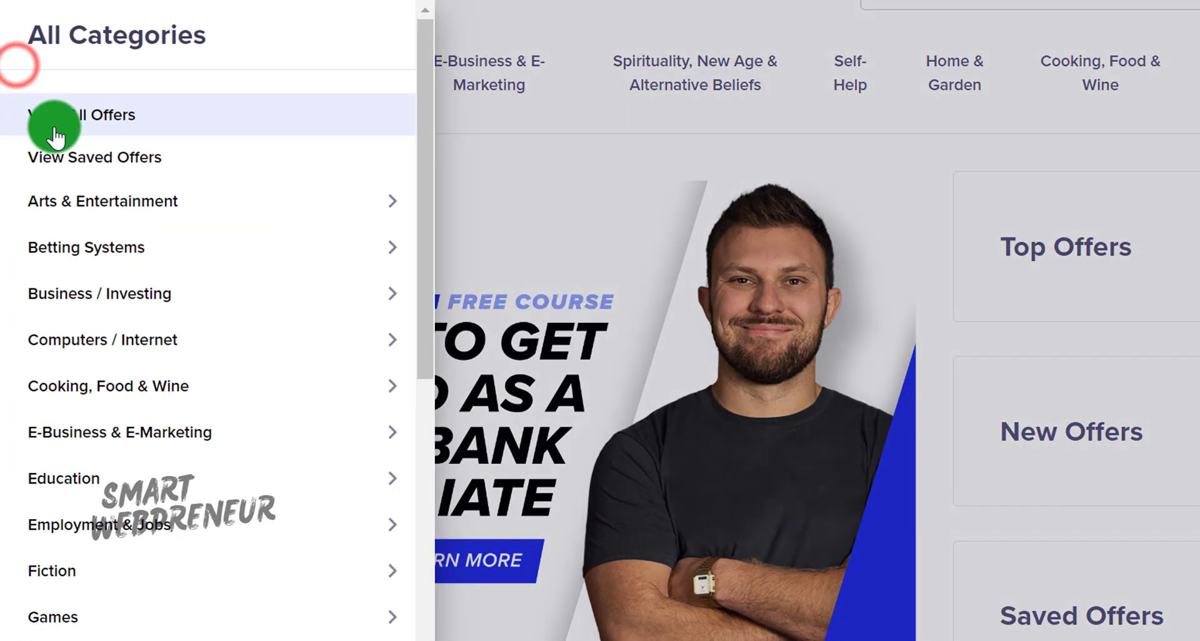
left_click(111, 115)
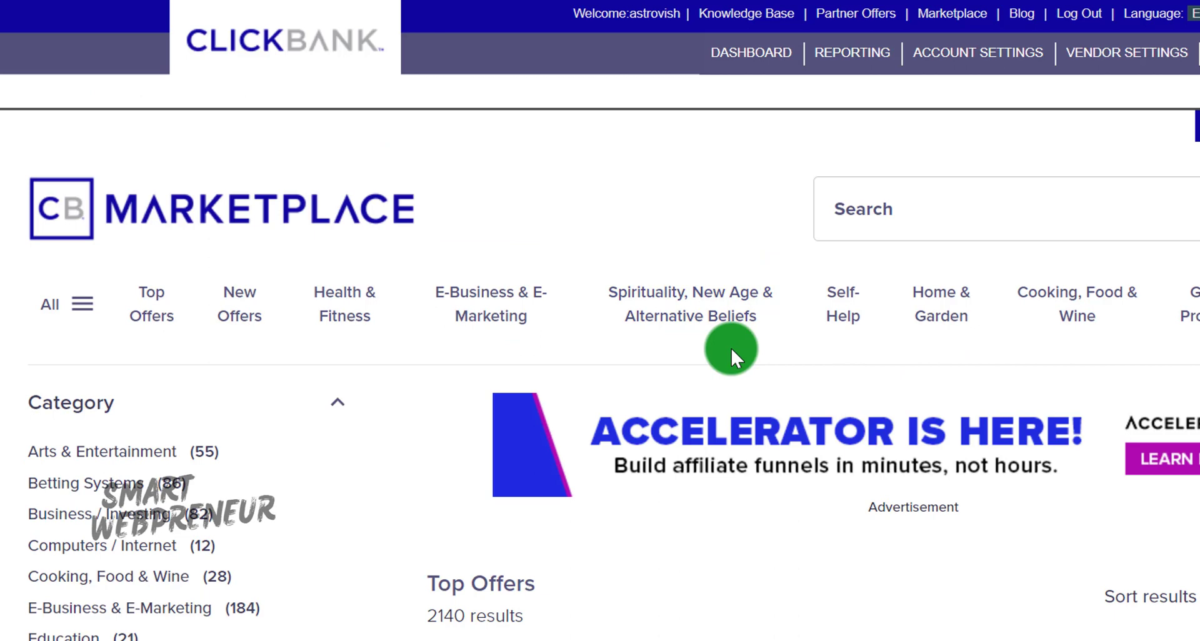
Sort the marketplace offers by Gravity: High-Low
scroll(975, 300, "down", 2)
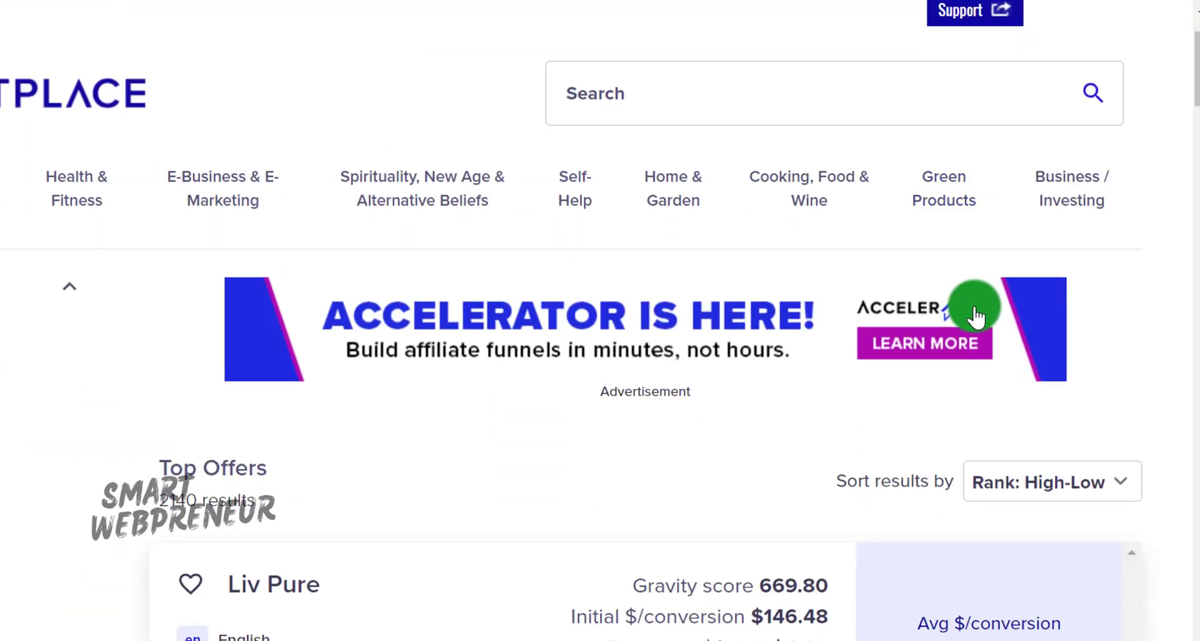
left_click(1077, 482)
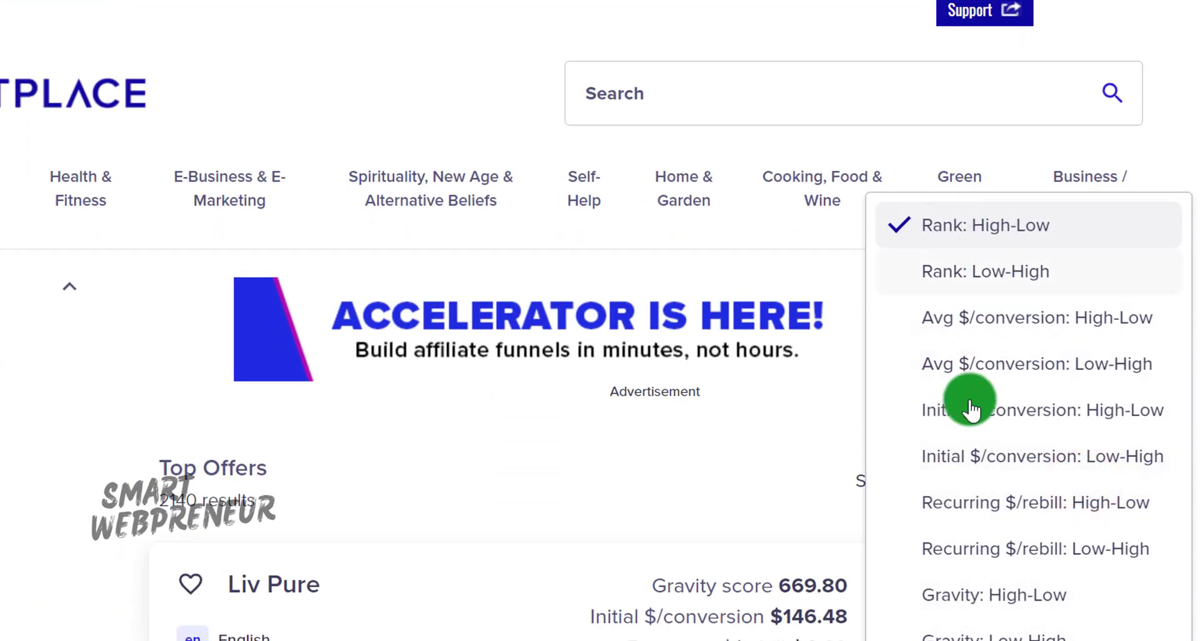
left_click(959, 594)
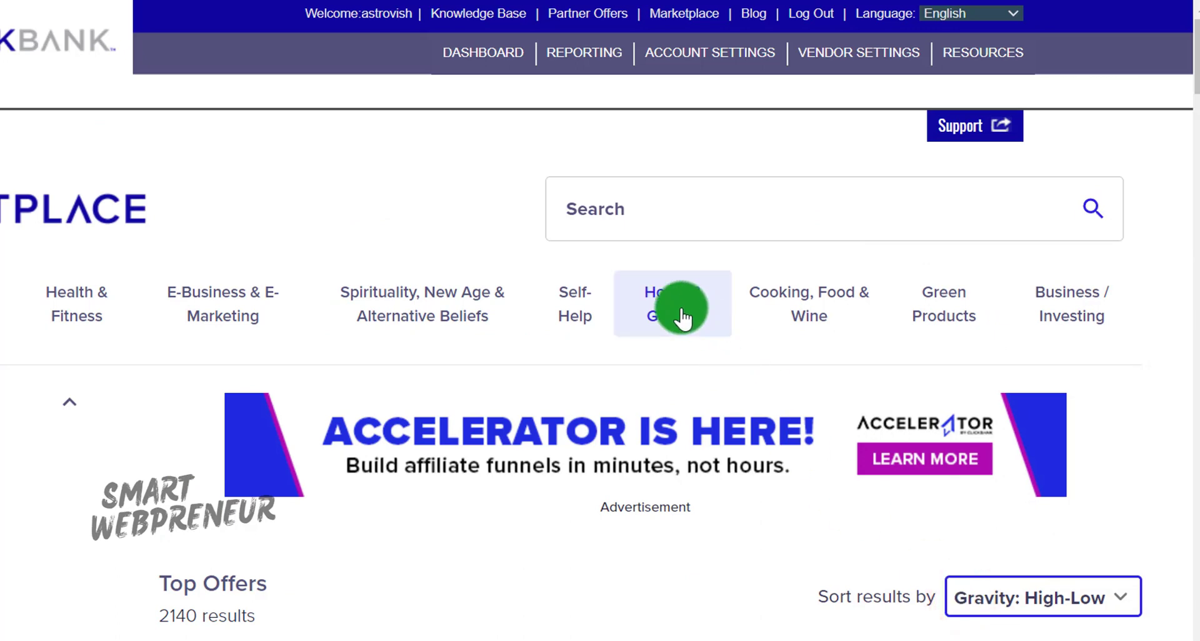
Promote the Liv Pure offer by creating a HopLink for the account nickname, leaving the tracking ID blank
scroll(663, 279, "down", 7)
mouse_move(636, 253)
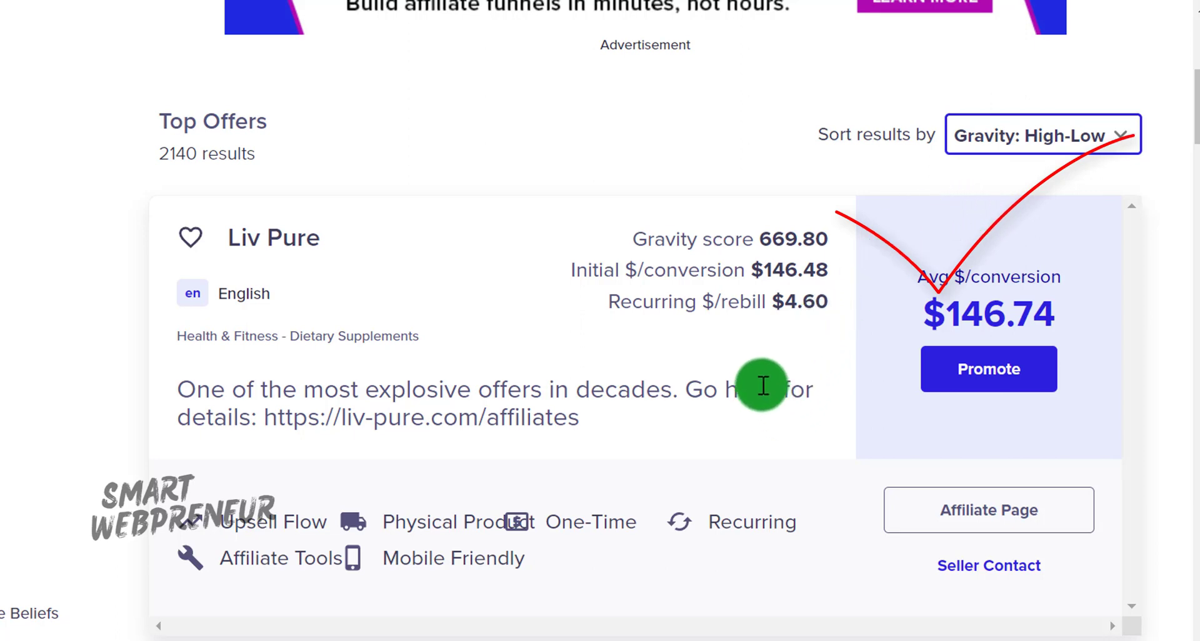
left_click(586, 358)
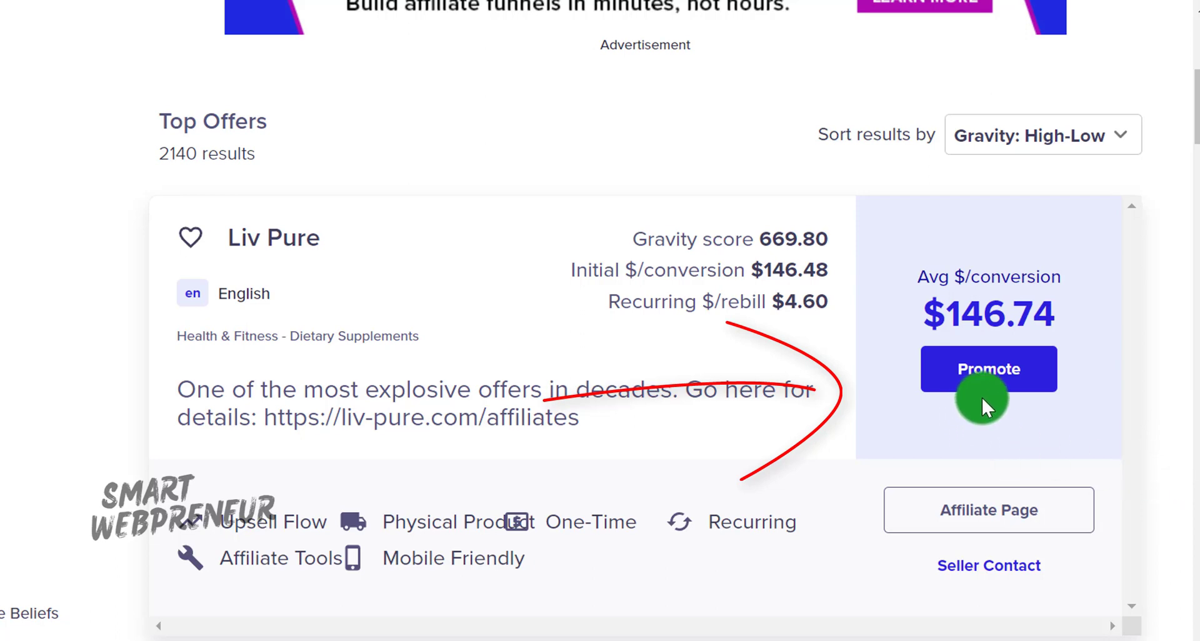
left_click(1021, 372)
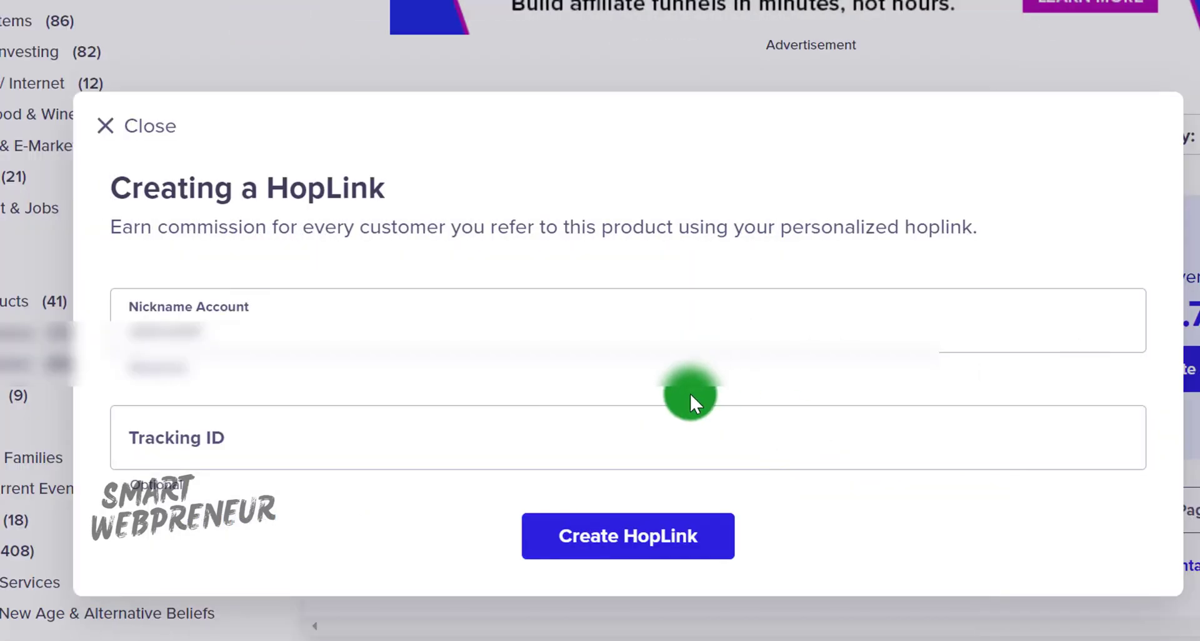
left_click(405, 343)
left_click(565, 366)
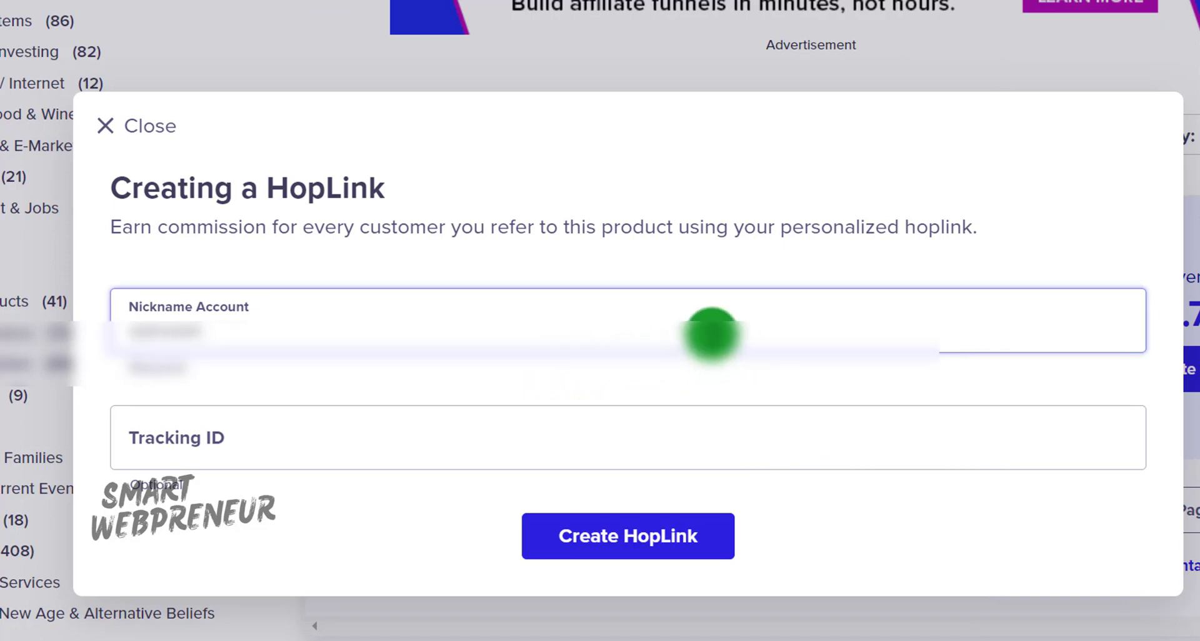
left_click(605, 541)
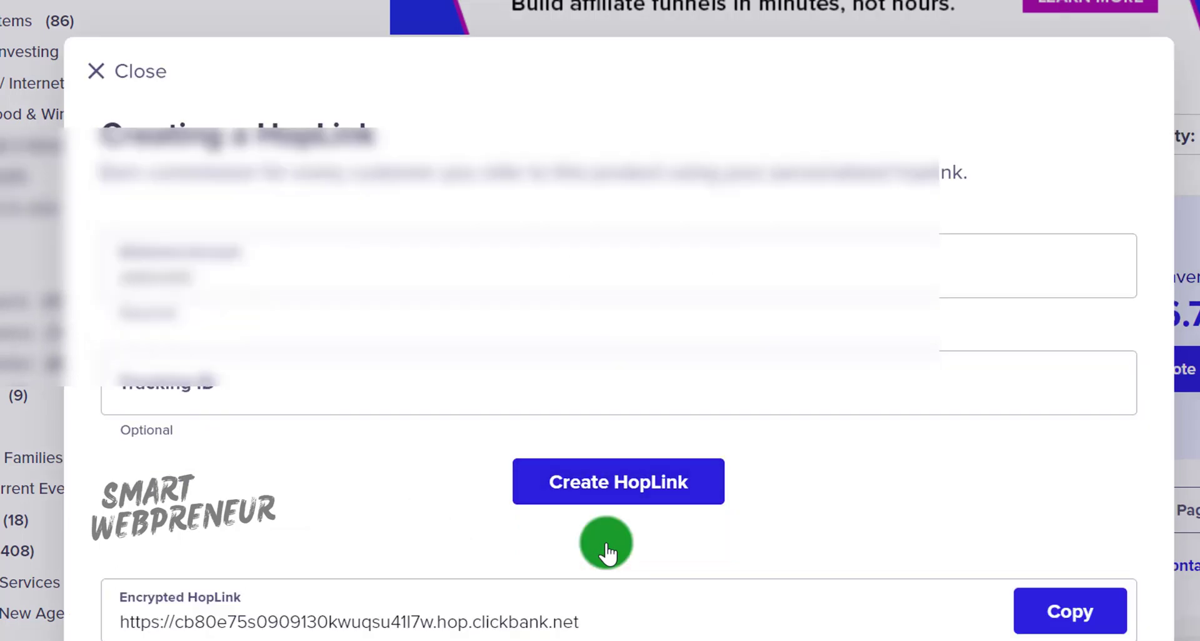
scroll(701, 430, "down", 1)
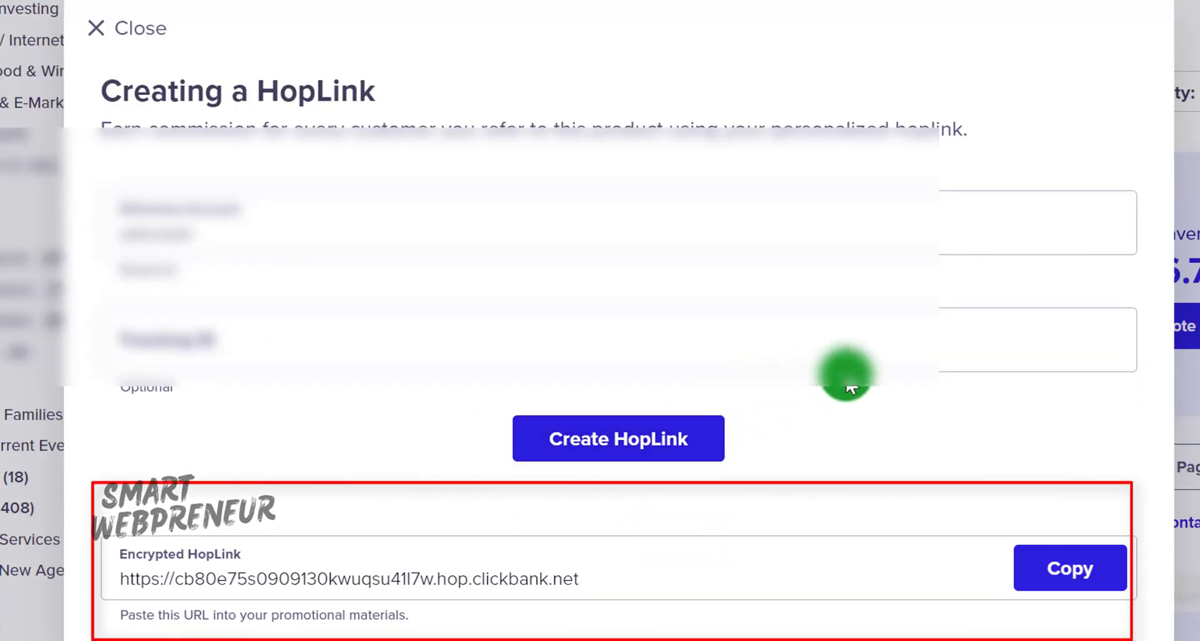
scroll(850, 383, "down", 1)
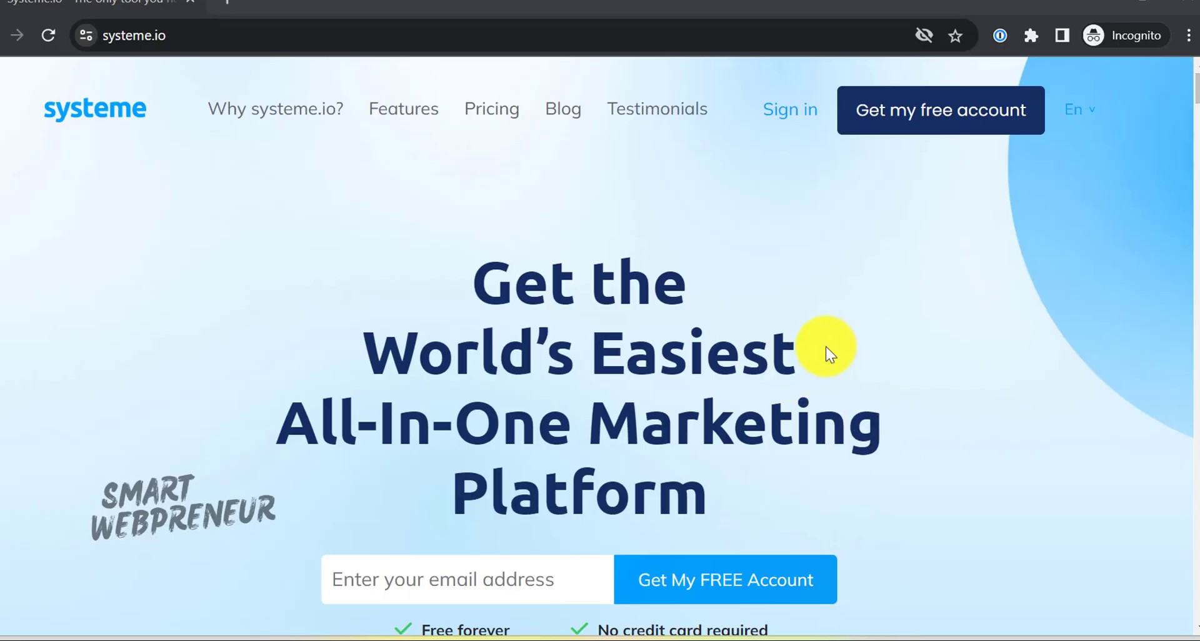
On the systeme.io home page, fill in the e-mail address and request a free account
scroll(811, 329, "down", 1)
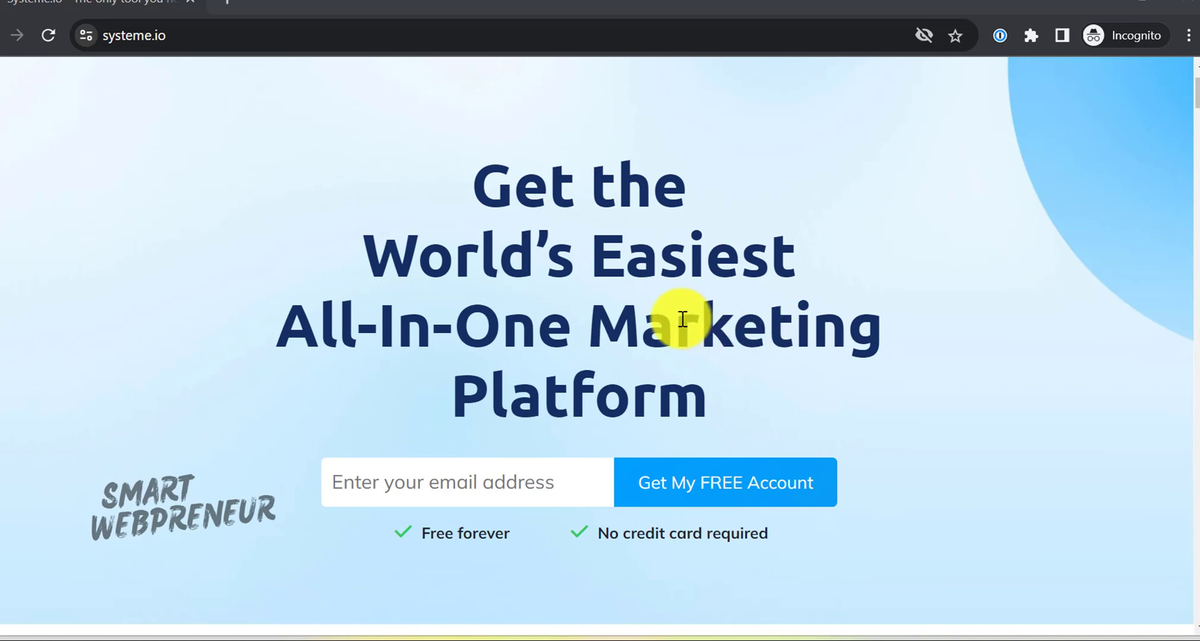
scroll(686, 316, "down", 1)
left_click(357, 385)
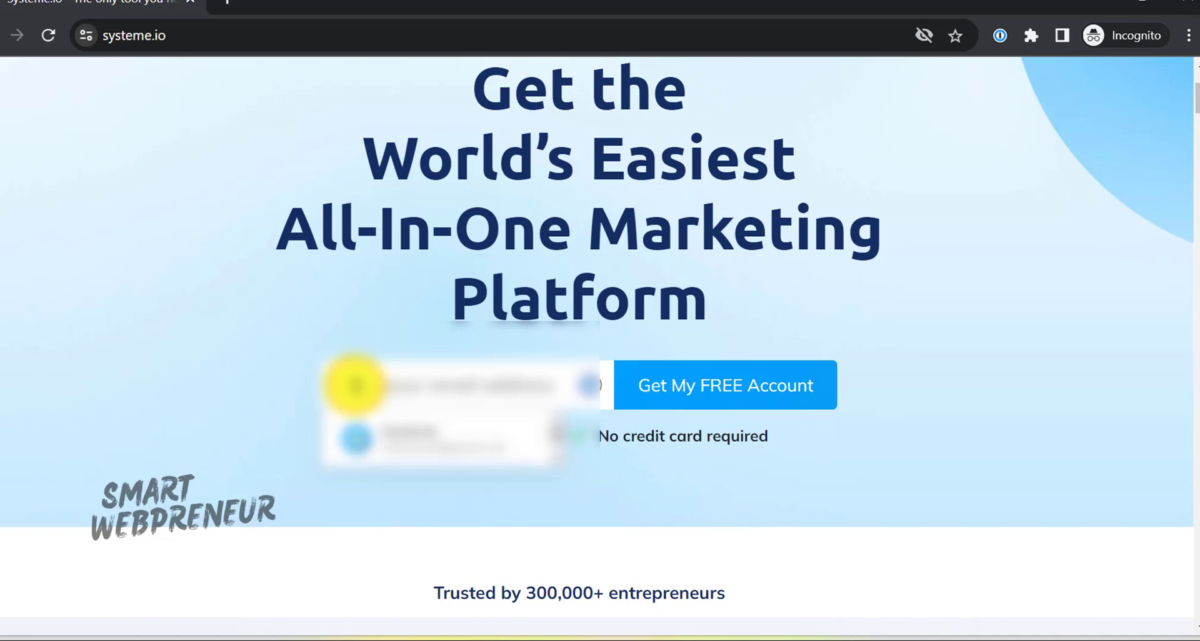
left_click(437, 438)
left_click(742, 394)
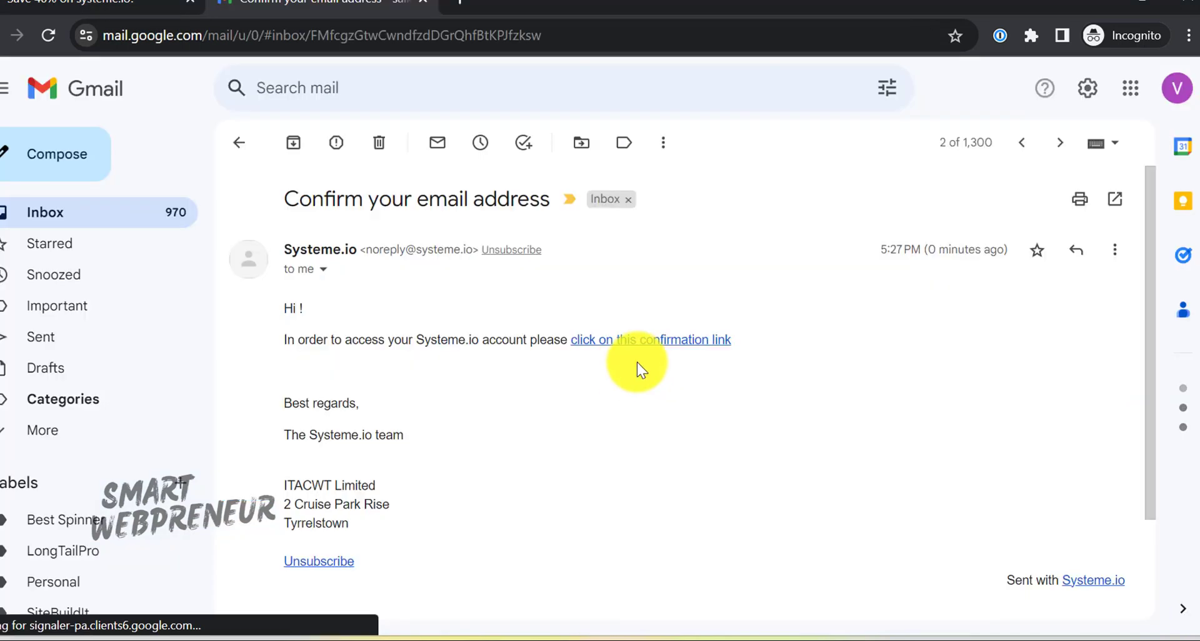
Follow the confirmation link in the Systeme.io e-mail and save a new account password
left_click(647, 341)
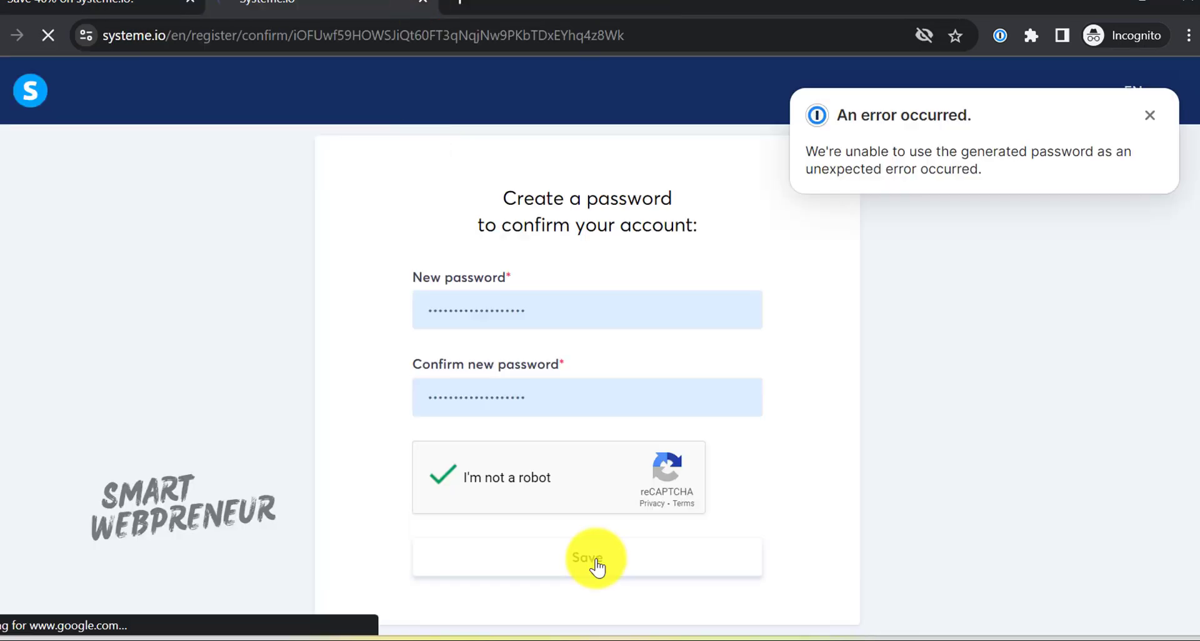
left_click(603, 558)
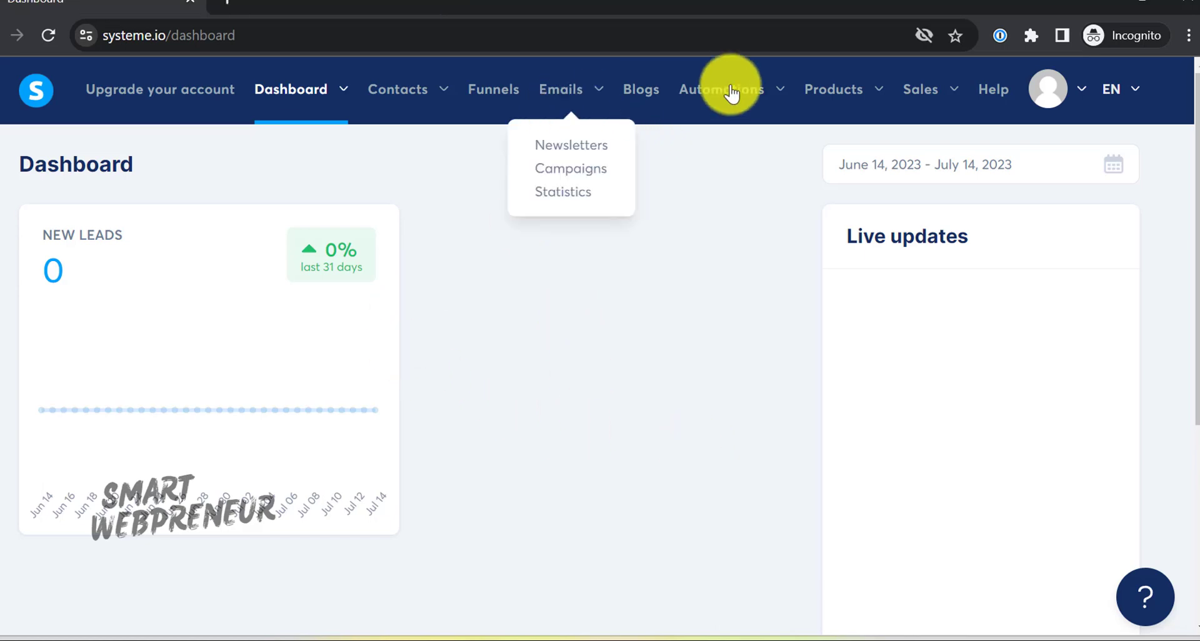
Create an email campaign named "Liv Pure Weight Loss Journey"
mouse_move(579, 90)
left_click(582, 170)
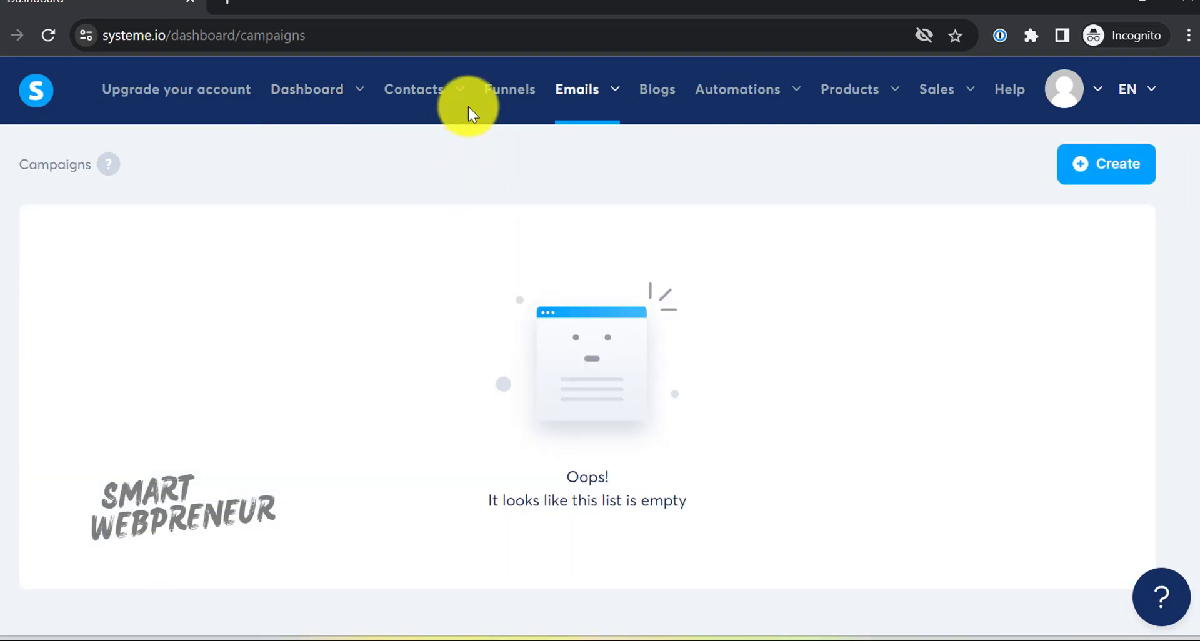
left_click(1112, 166)
left_click(486, 275)
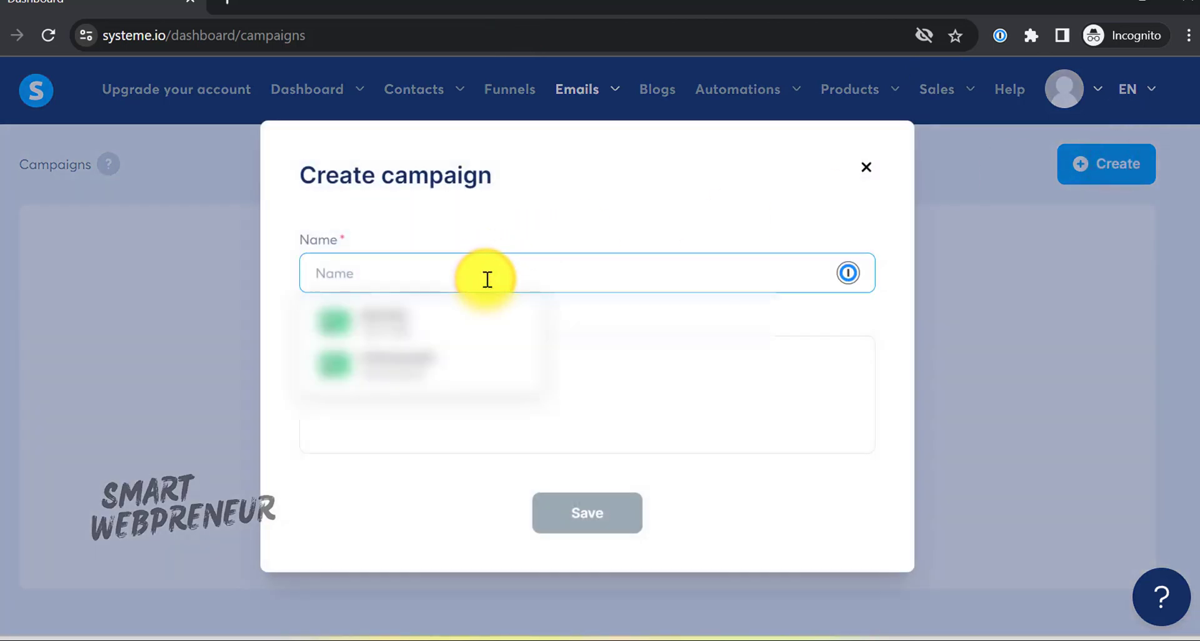
type("Li")
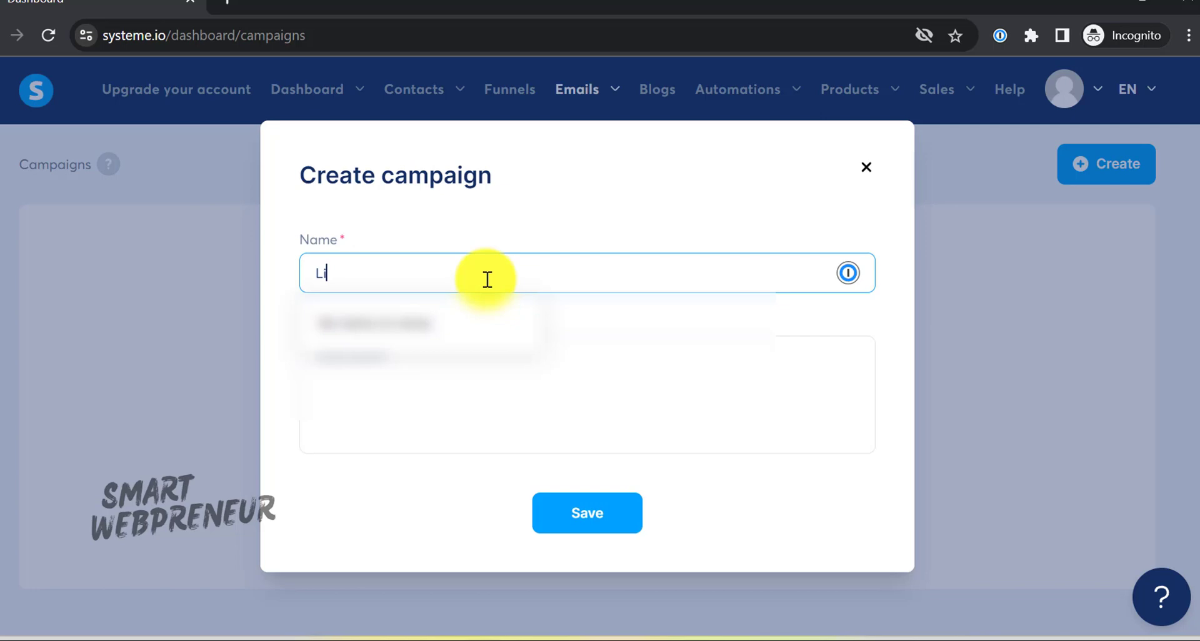
type("v Pure Weight Loss Journey")
left_click(610, 523)
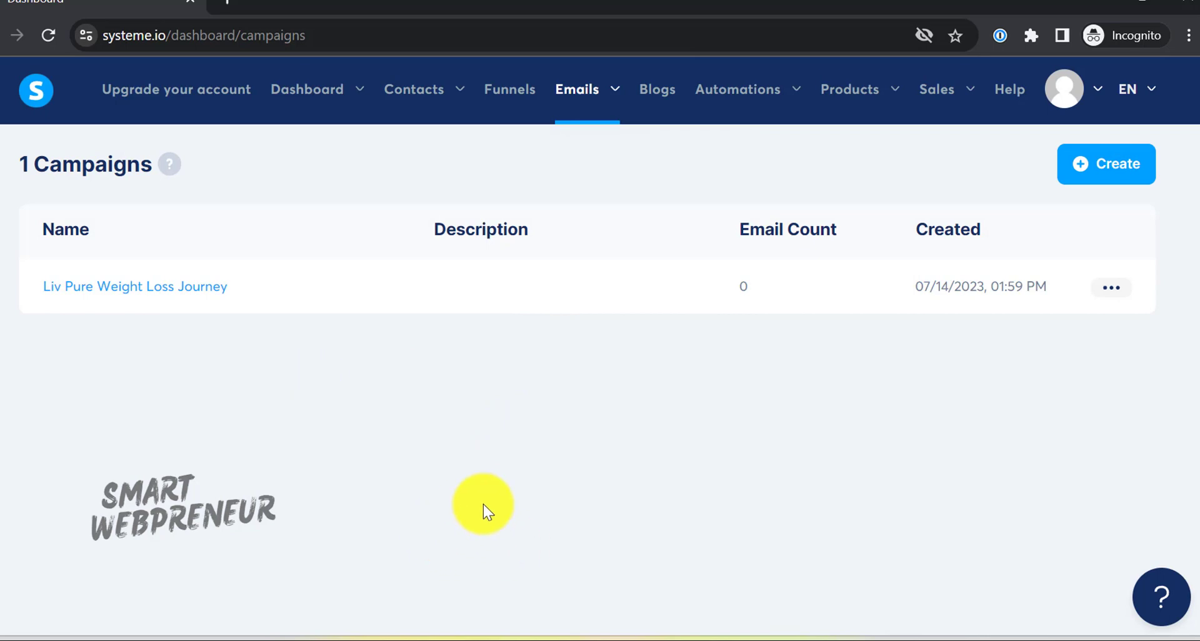
Start a new email step in the Liv Pure Weight Loss Journey campaign and begin entering its subject
left_click(117, 288)
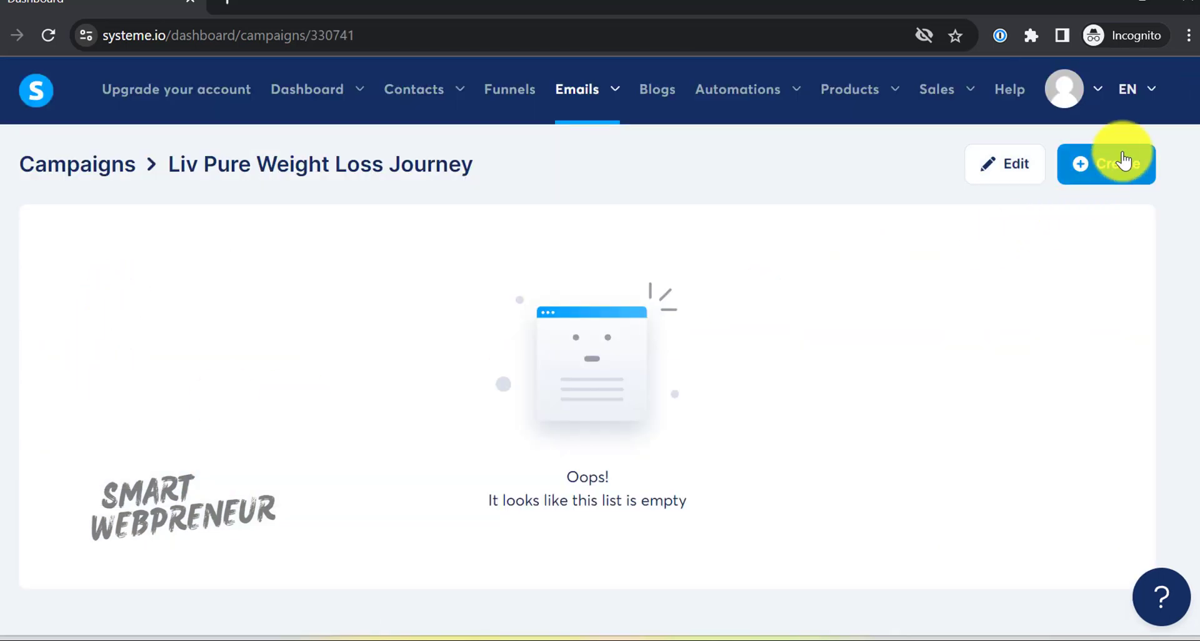
left_click(1124, 164)
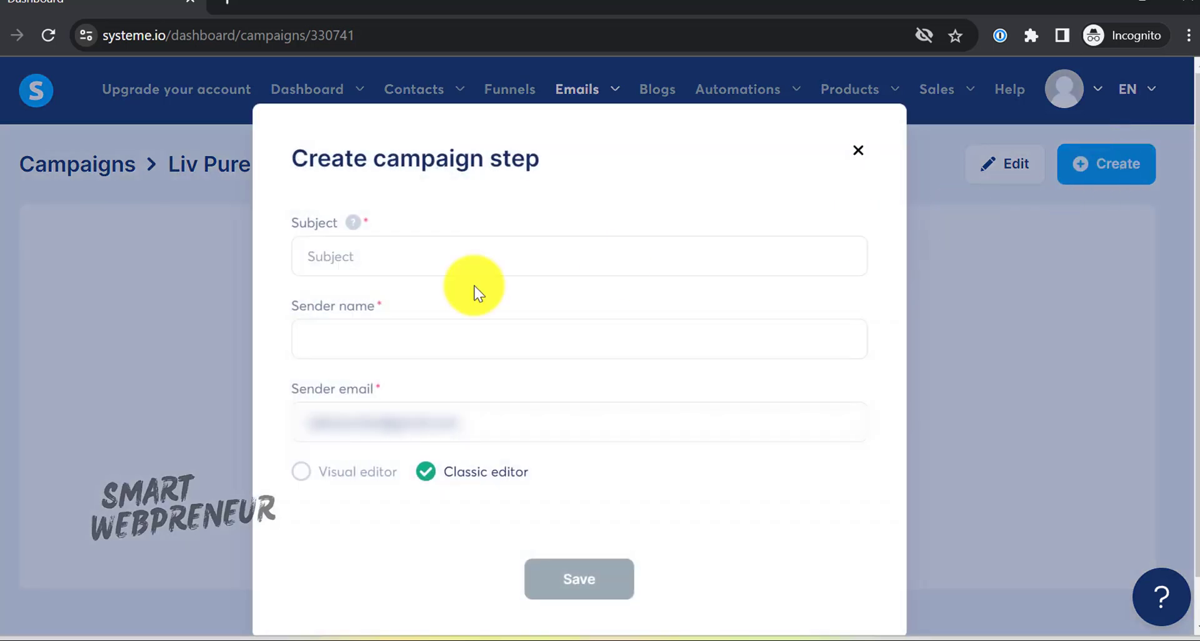
left_click(409, 262)
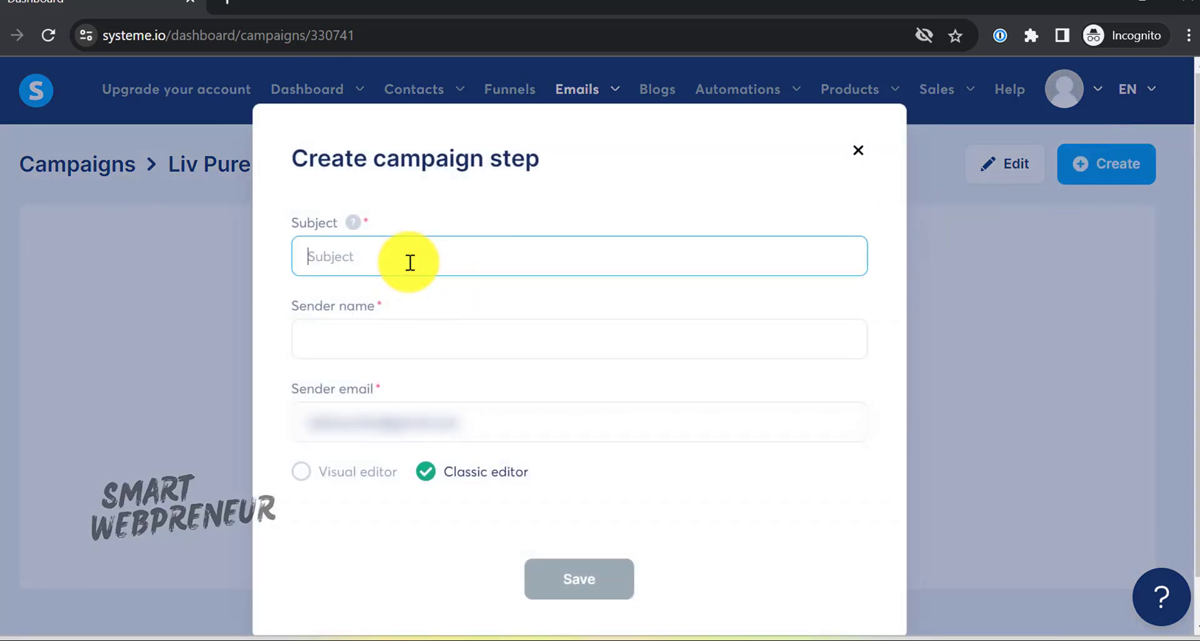
type("We")
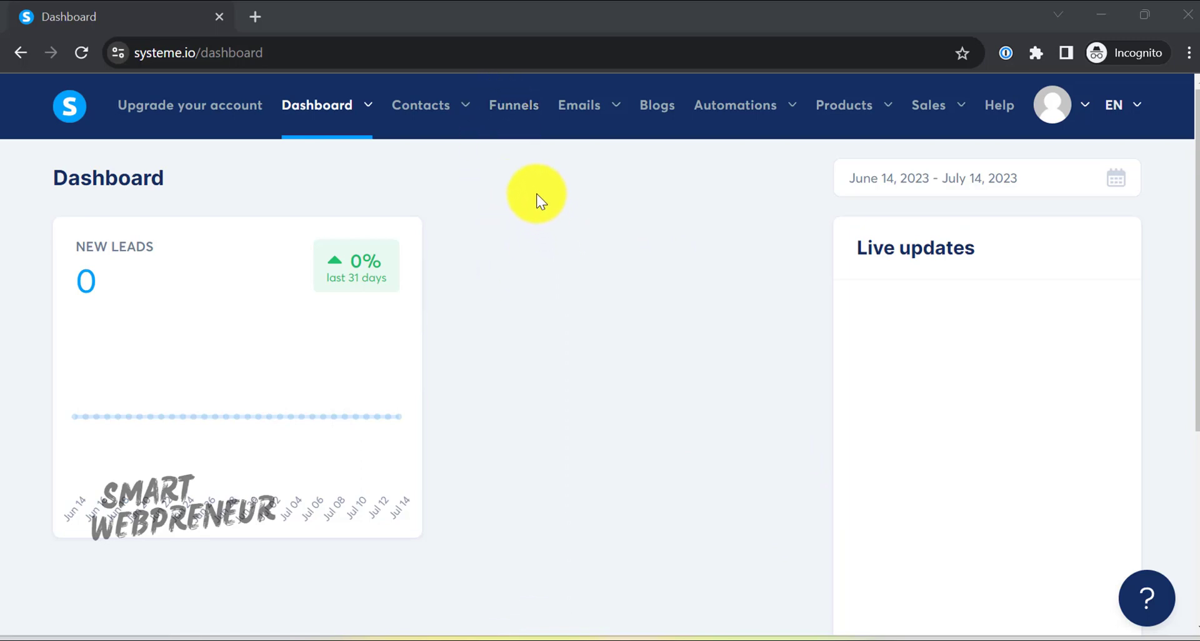
Create a funnel named "Liv Pure Weight Loss" with the goal Build an audience, keeping Euro as the currency
left_click(513, 117)
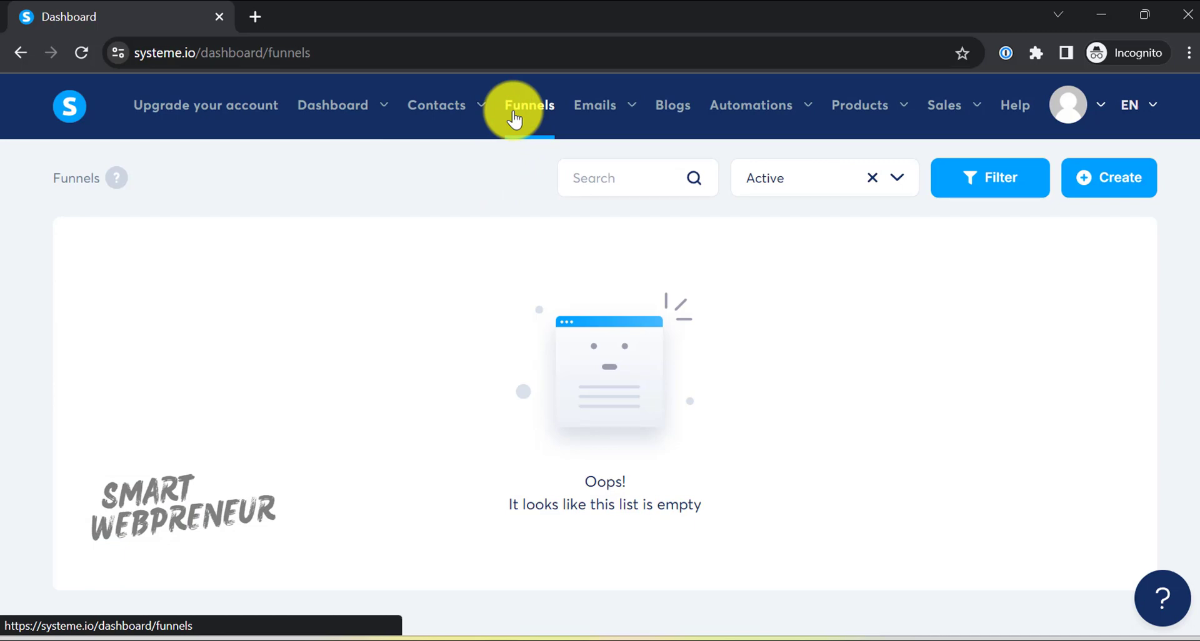
left_click(1119, 186)
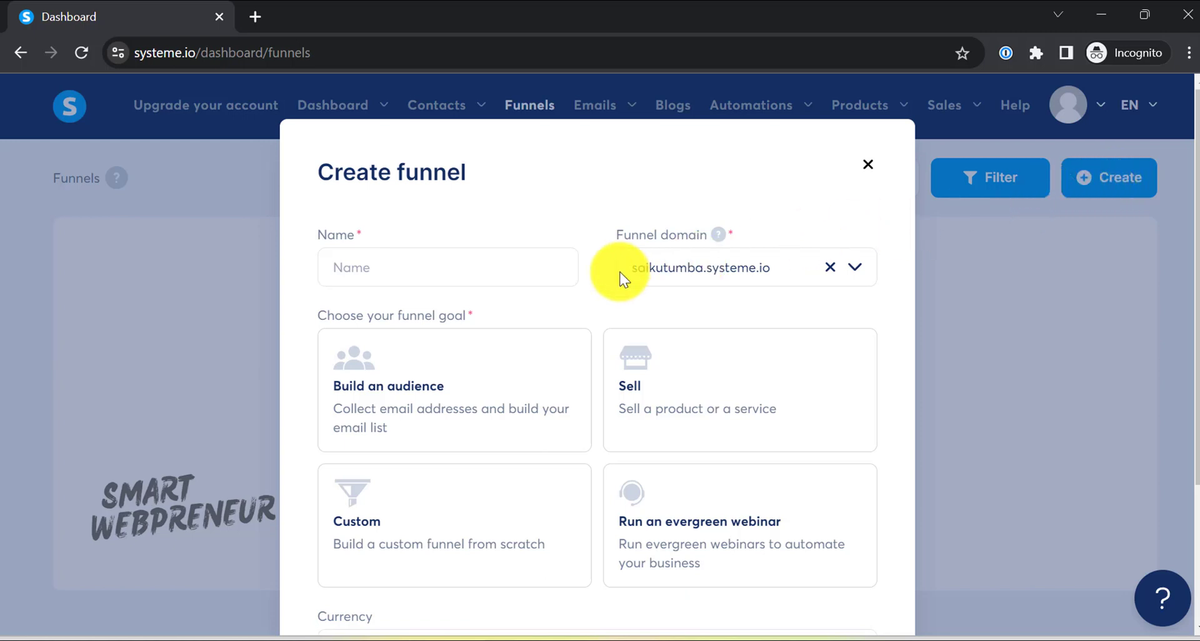
left_click(517, 273)
type("Liv Pure Weight Loss")
scroll(557, 312, "down", 2)
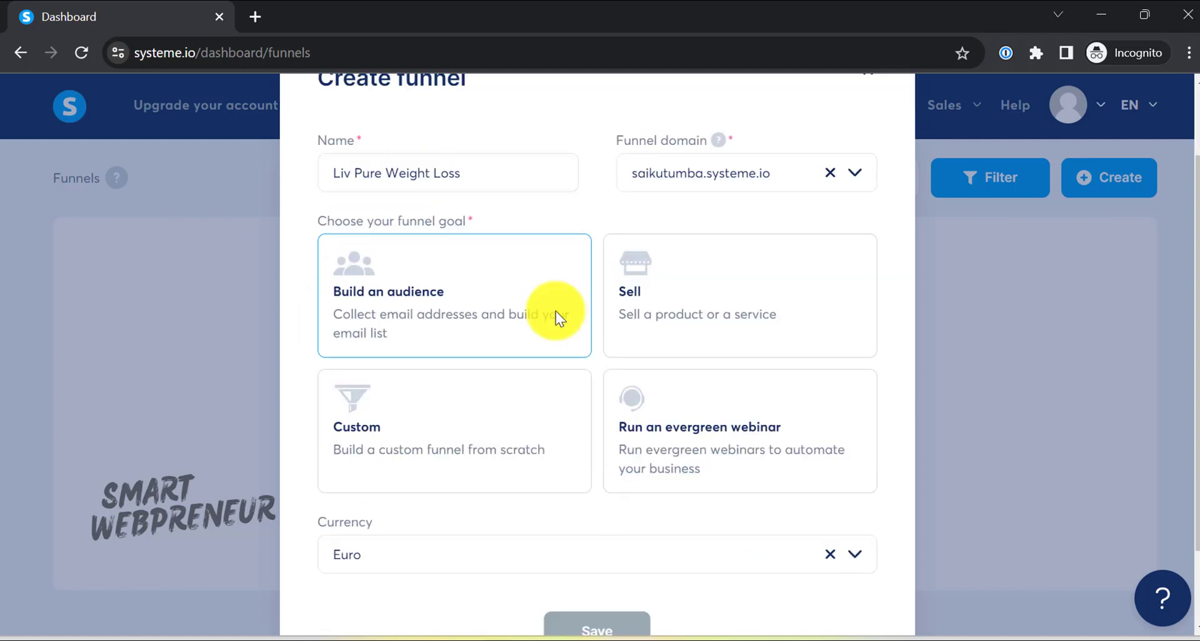
left_click(556, 316)
scroll(519, 320, "down", 2)
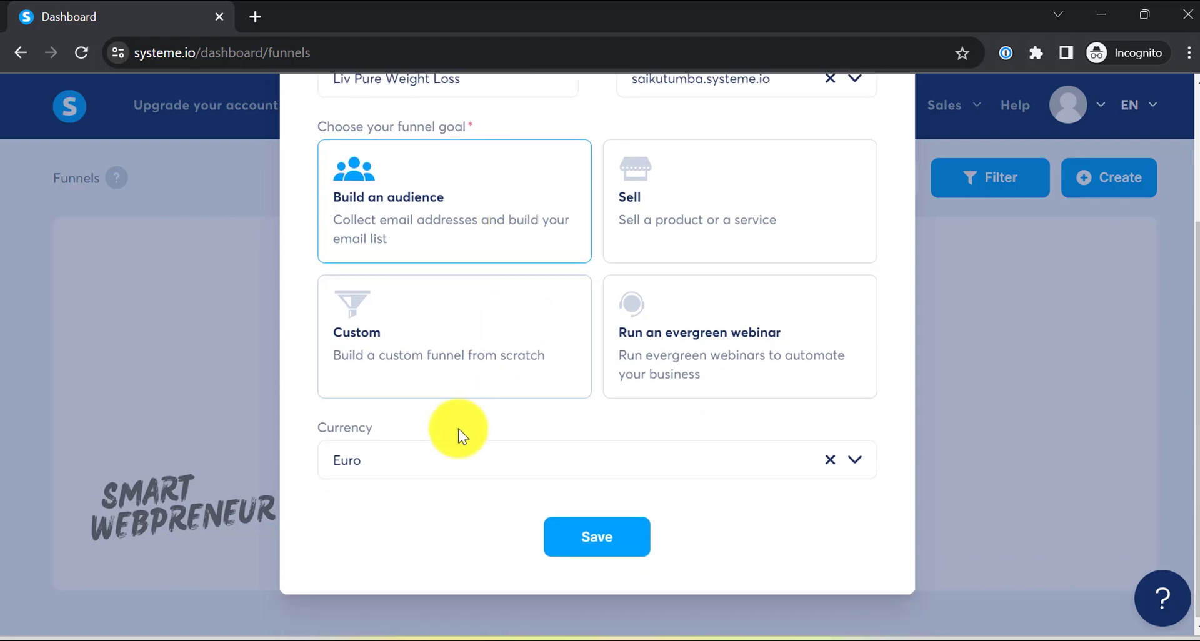
left_click(618, 537)
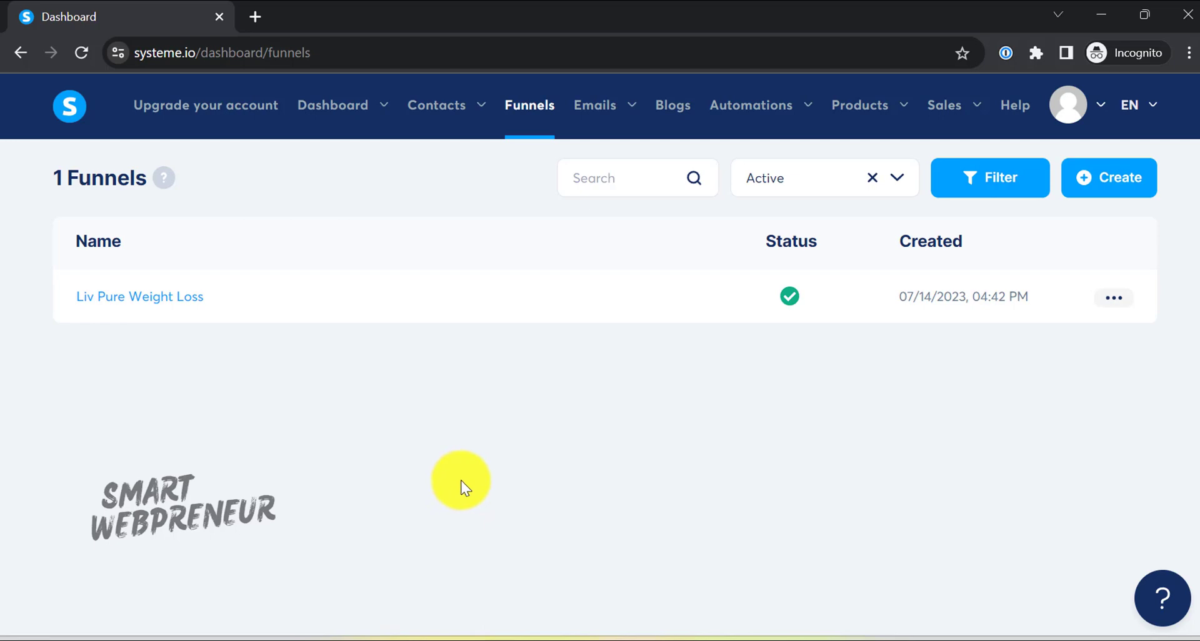
Open the Liv Pure Weight Loss funnel and delete its opt-in thank you page step
left_click(178, 297)
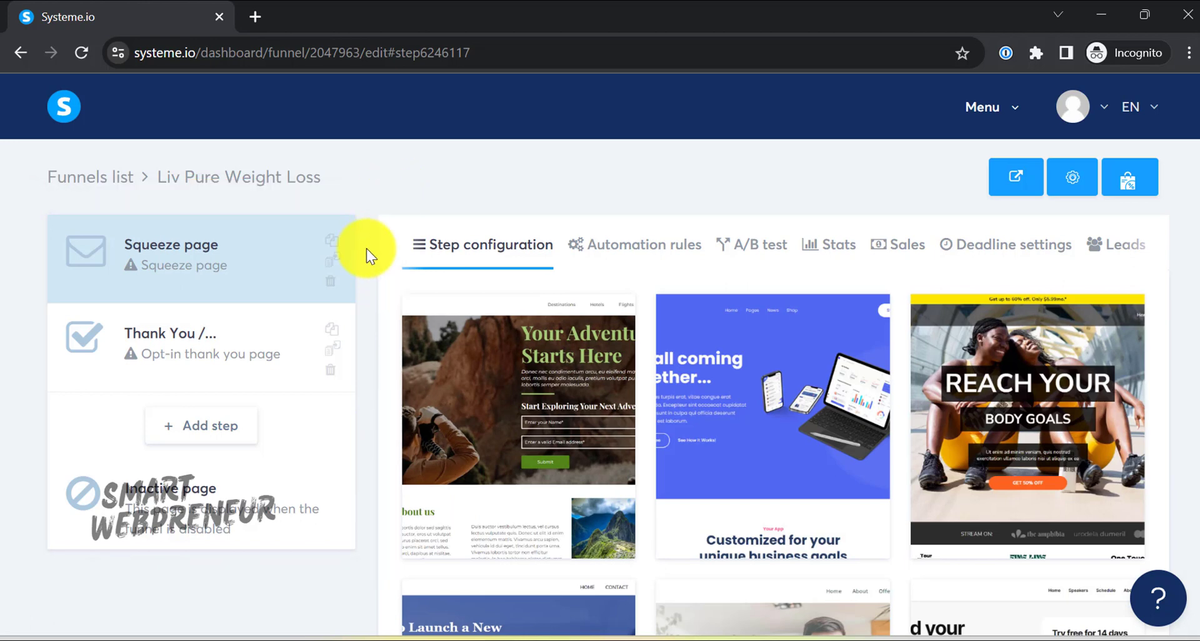
left_click(213, 361)
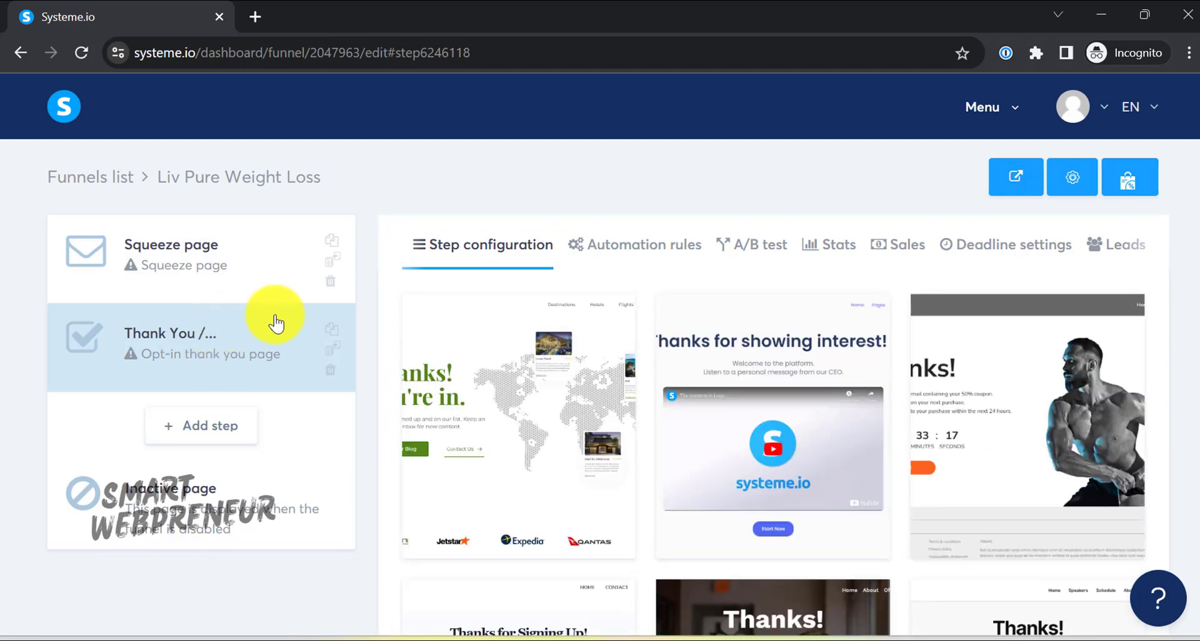
left_click(331, 374)
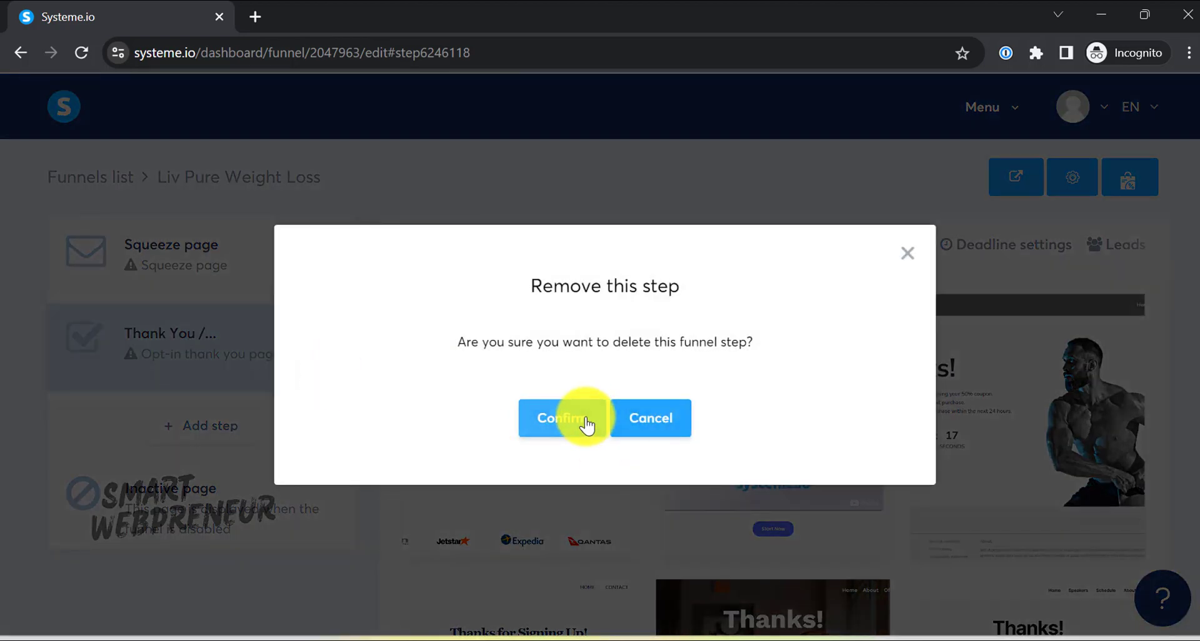
left_click(585, 423)
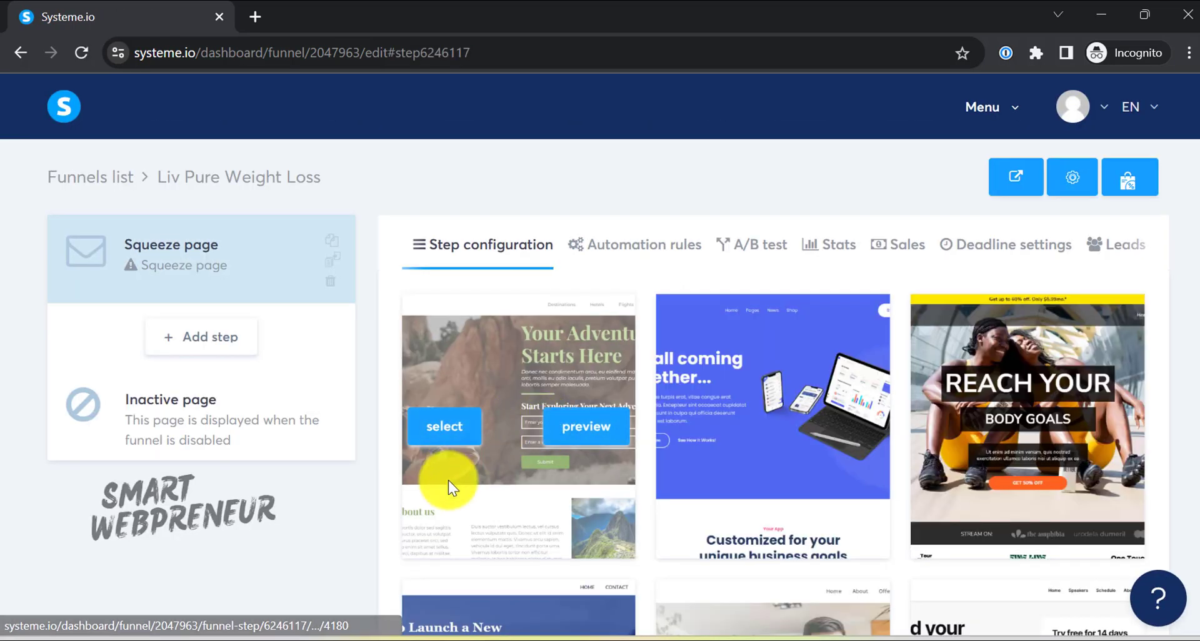
Apply the "Simply the Best Way to Create Landing Pages" template with name and email fields to the squeeze page
left_click(227, 250)
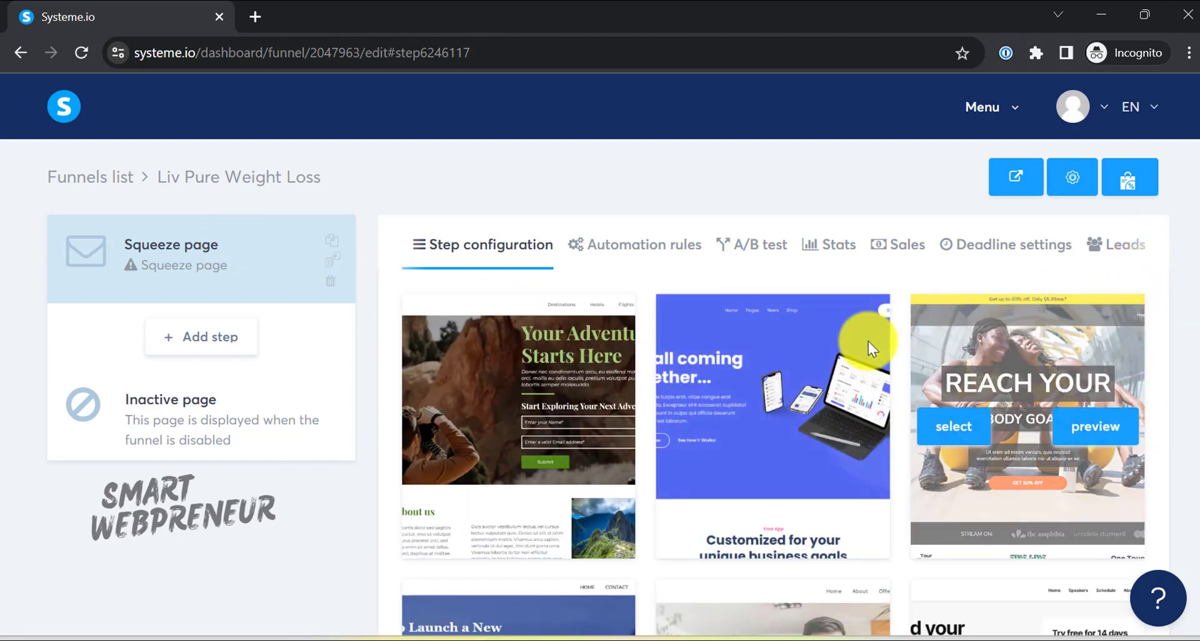
scroll(882, 380, "down", 6)
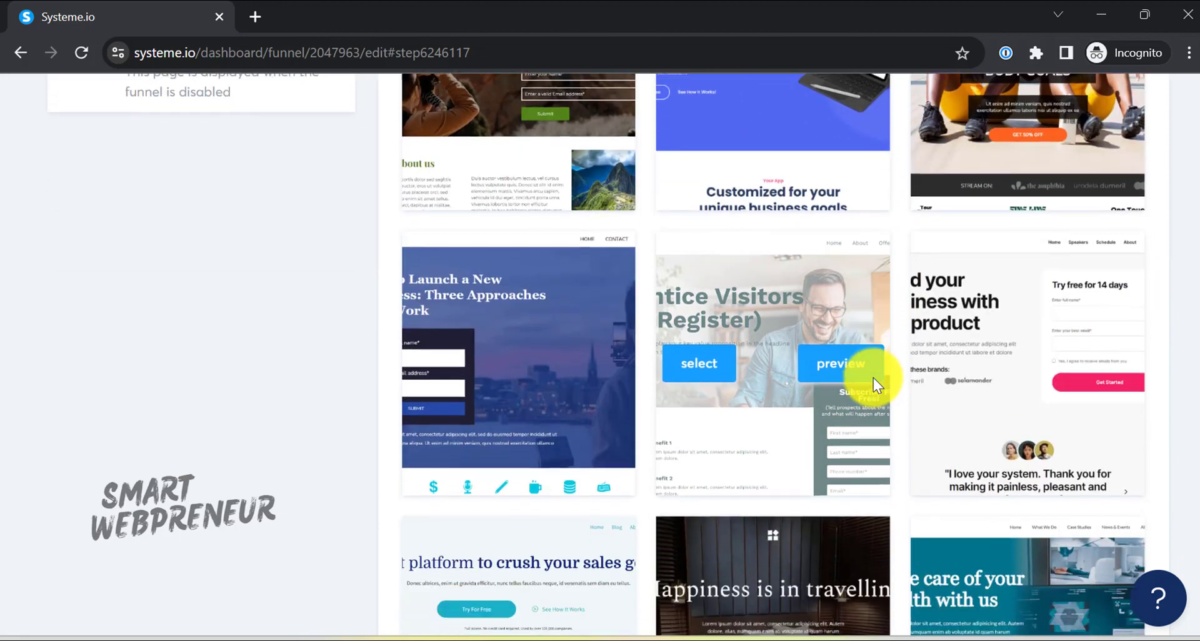
scroll(873, 378, "down", 6)
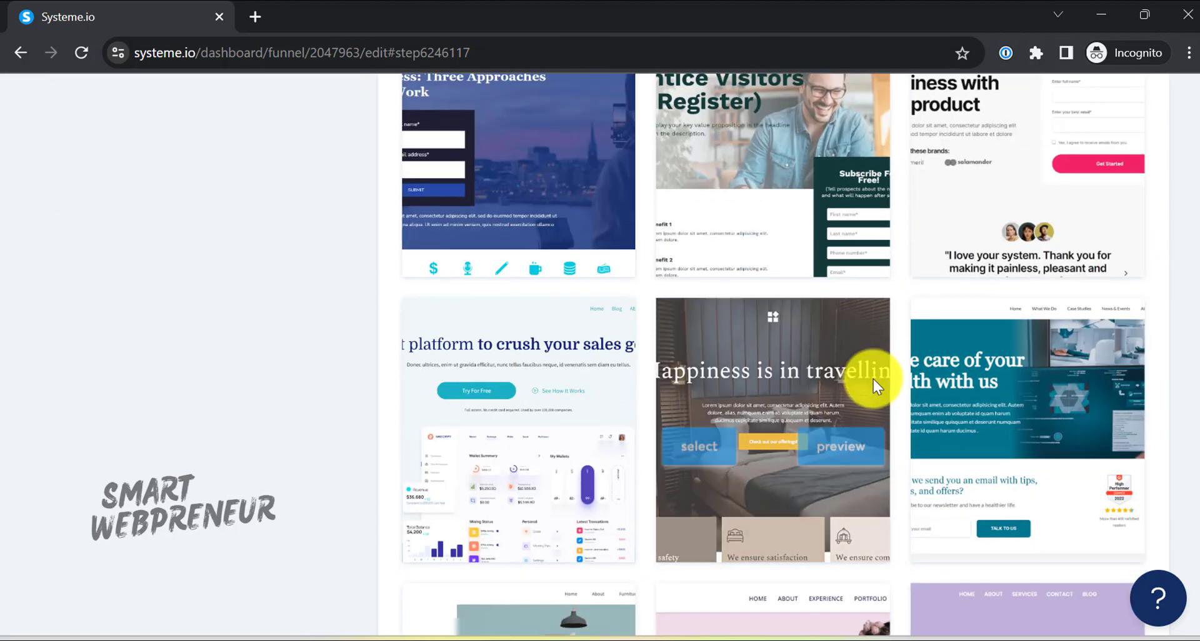
scroll(793, 380, "down", 2)
scroll(670, 400, "down", 6)
scroll(778, 403, "down", 2)
scroll(702, 405, "down", 5)
scroll(681, 429, "down", 15)
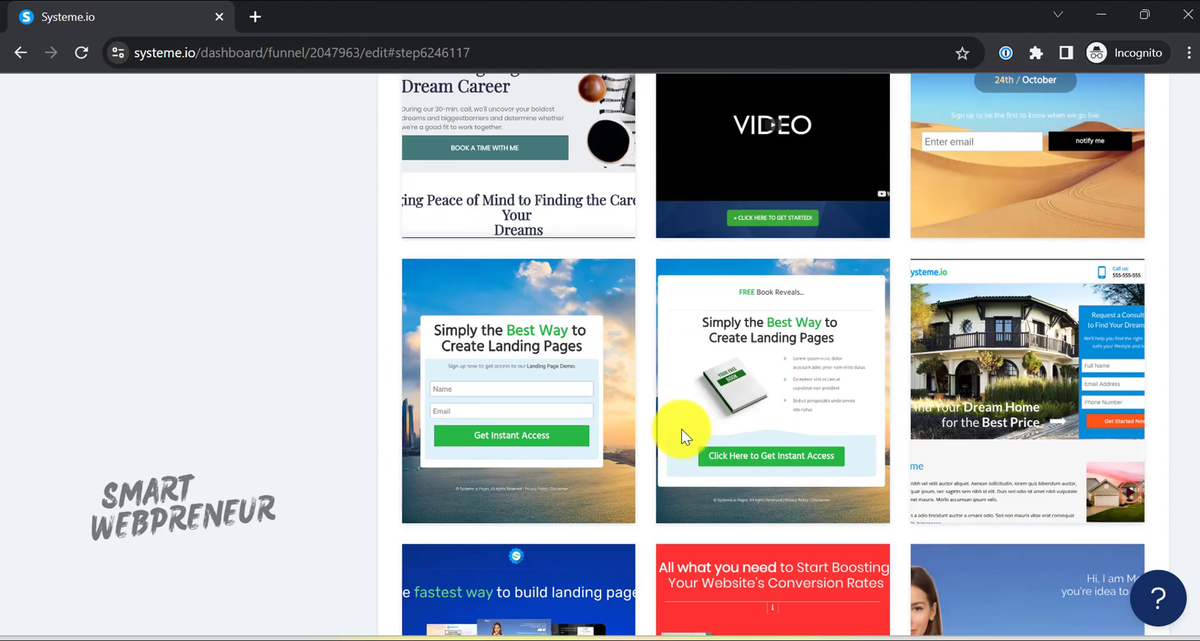
mouse_move(486, 393)
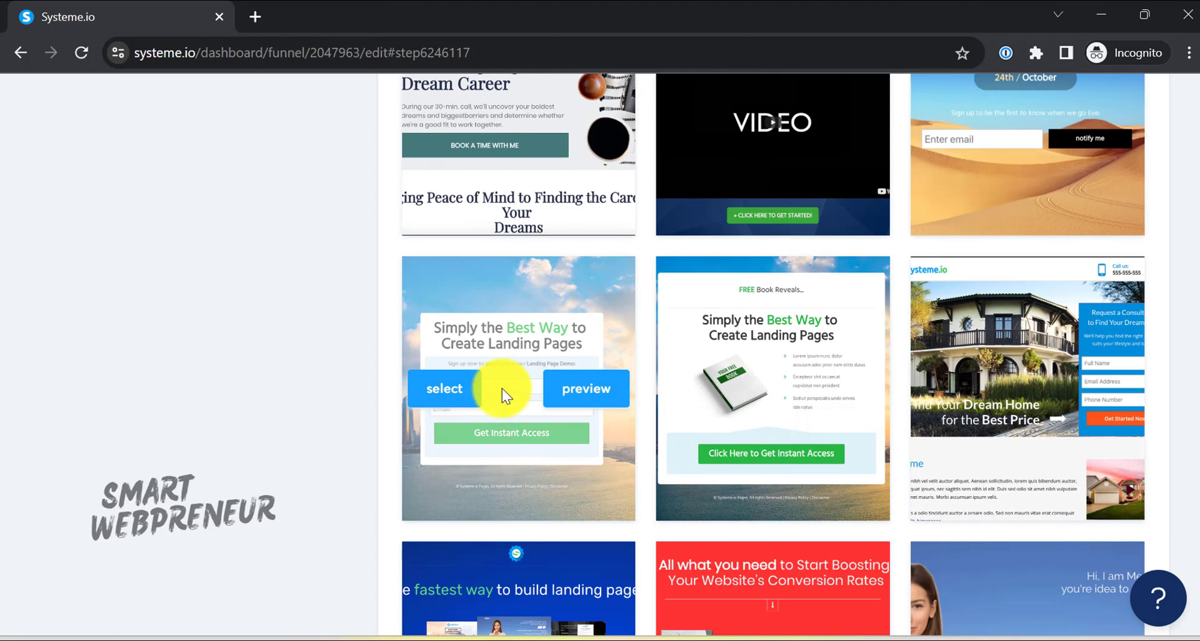
left_click(451, 394)
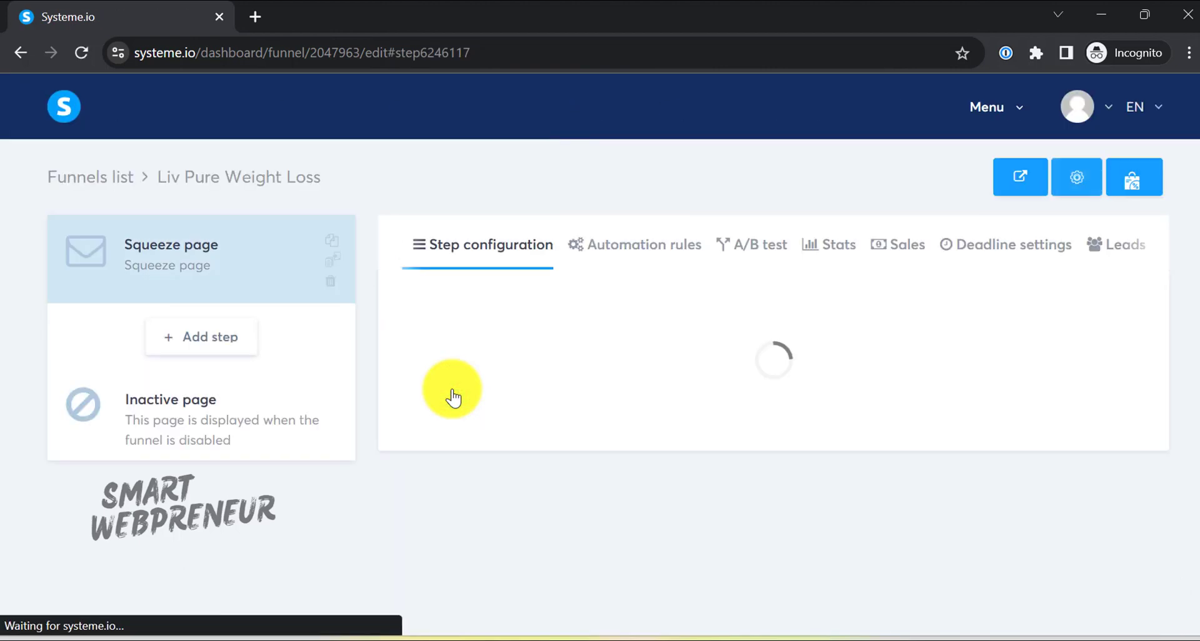
Name the squeeze page "Liv Pure Landing Page" and open it in the page editor
left_click(552, 335)
type("Liv Pure")
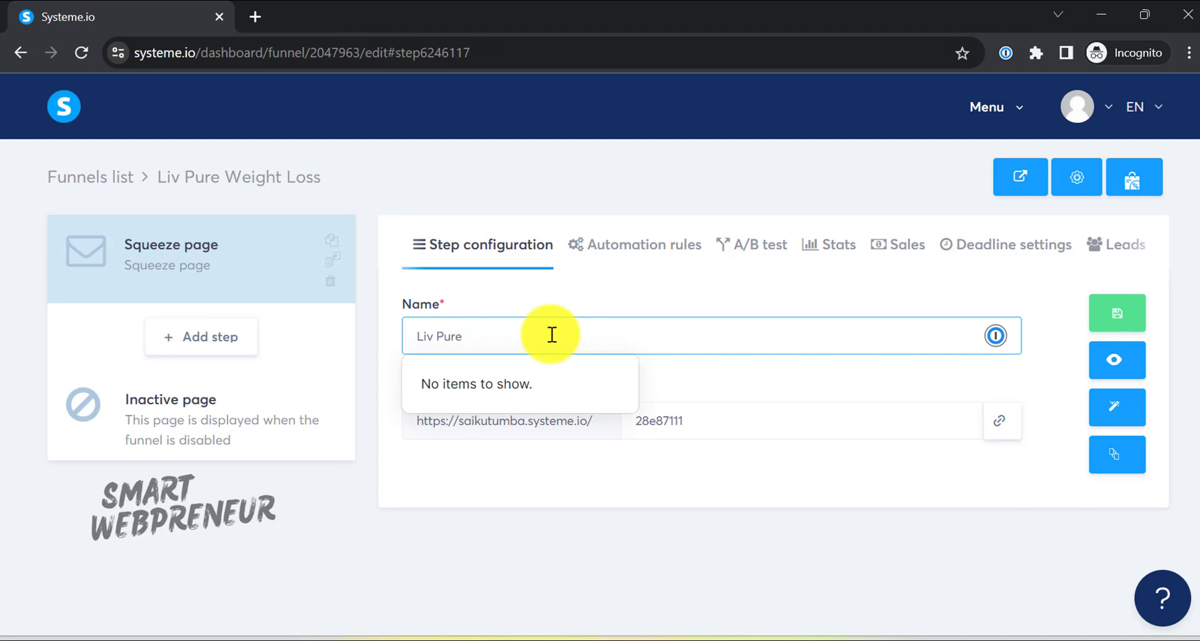
type(" Landing Page")
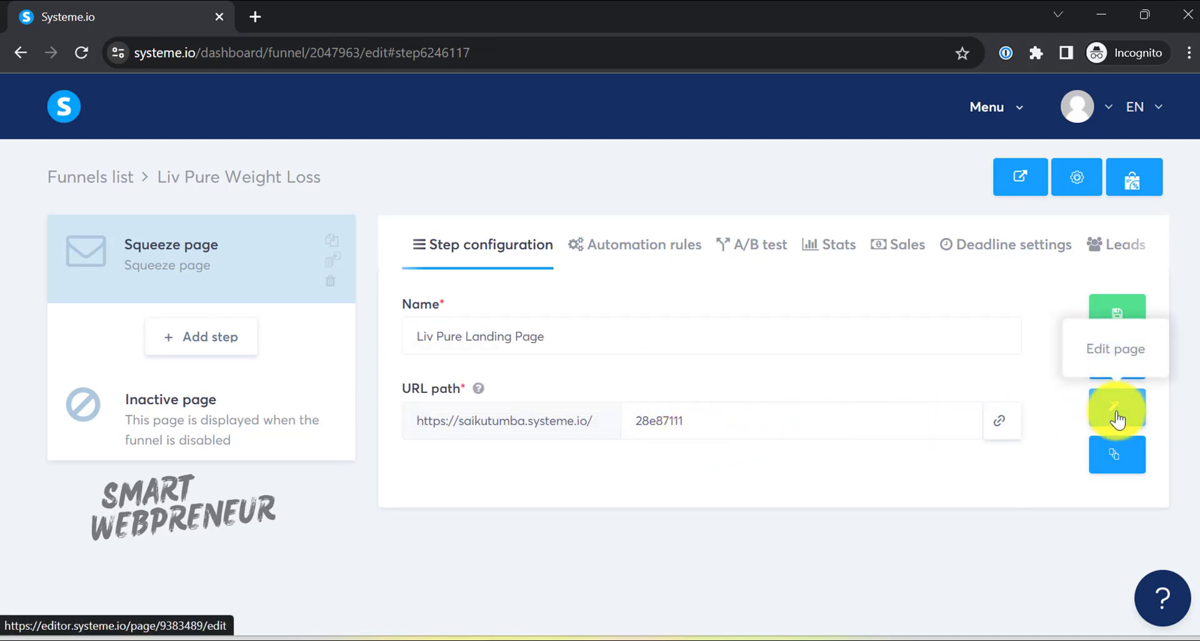
left_click(1117, 414)
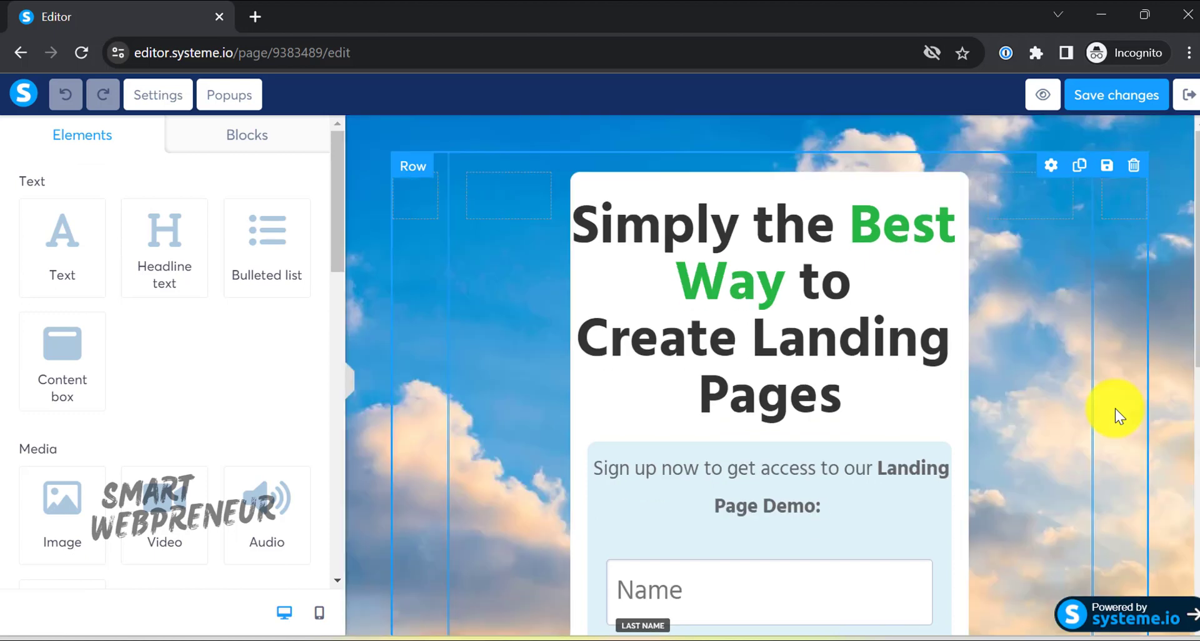
Replace the landing page headline with "Unlock the Secret to Healthy and Rapid Weight Loss"
scroll(1115, 408, "down", 1)
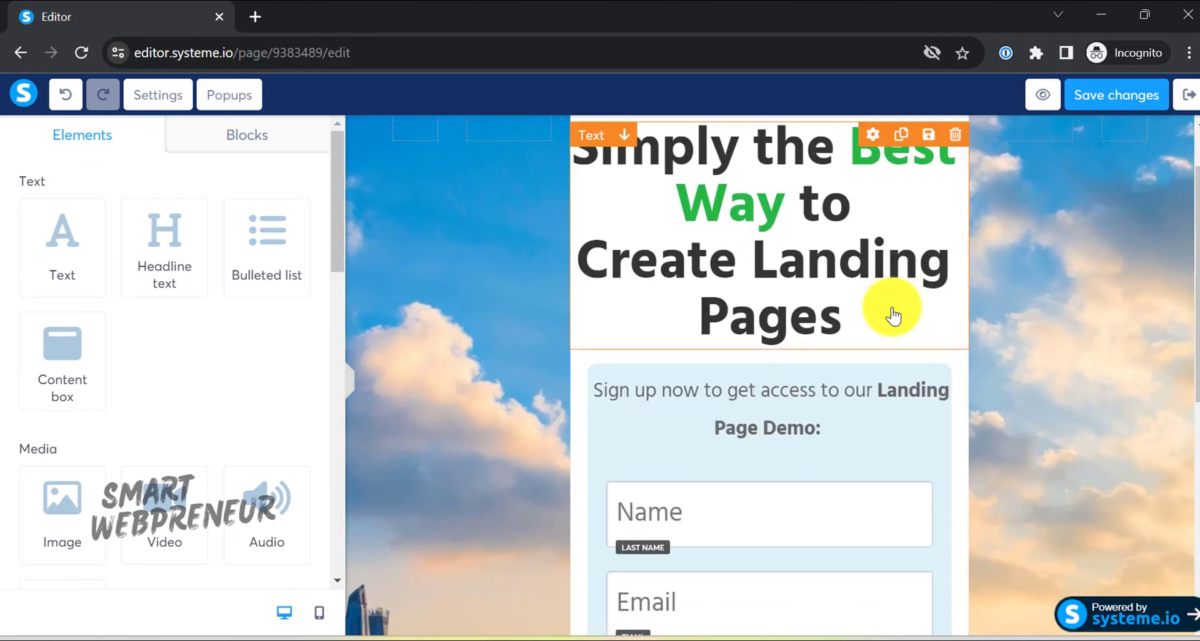
left_click(764, 275)
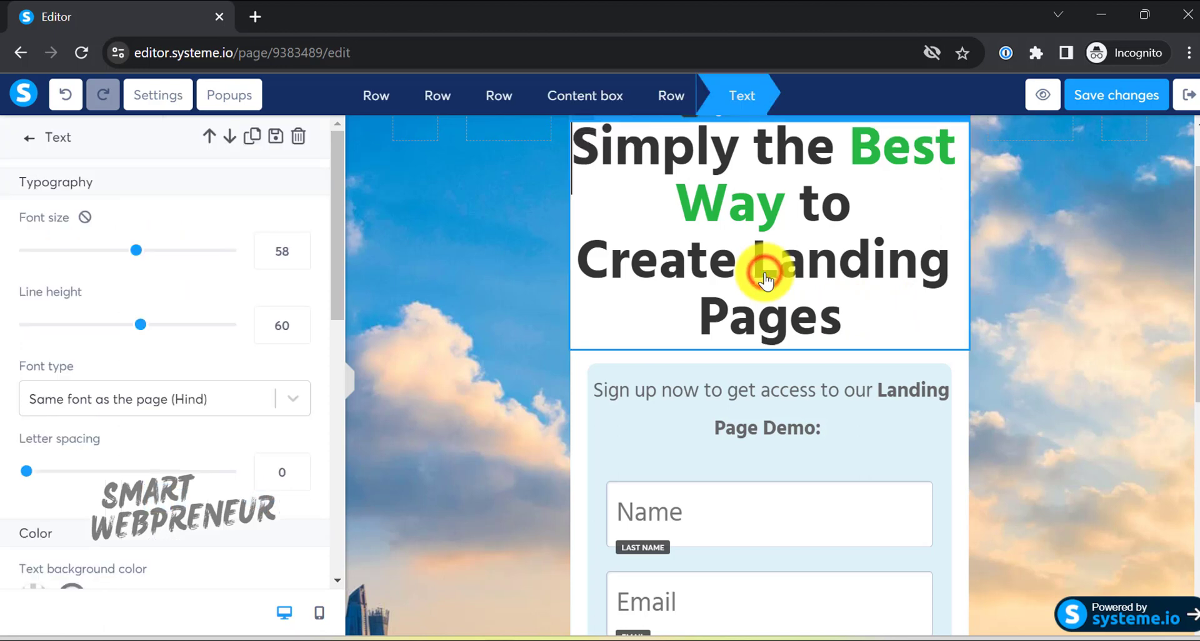
left_click(744, 407)
left_click(748, 500)
left_click(755, 600)
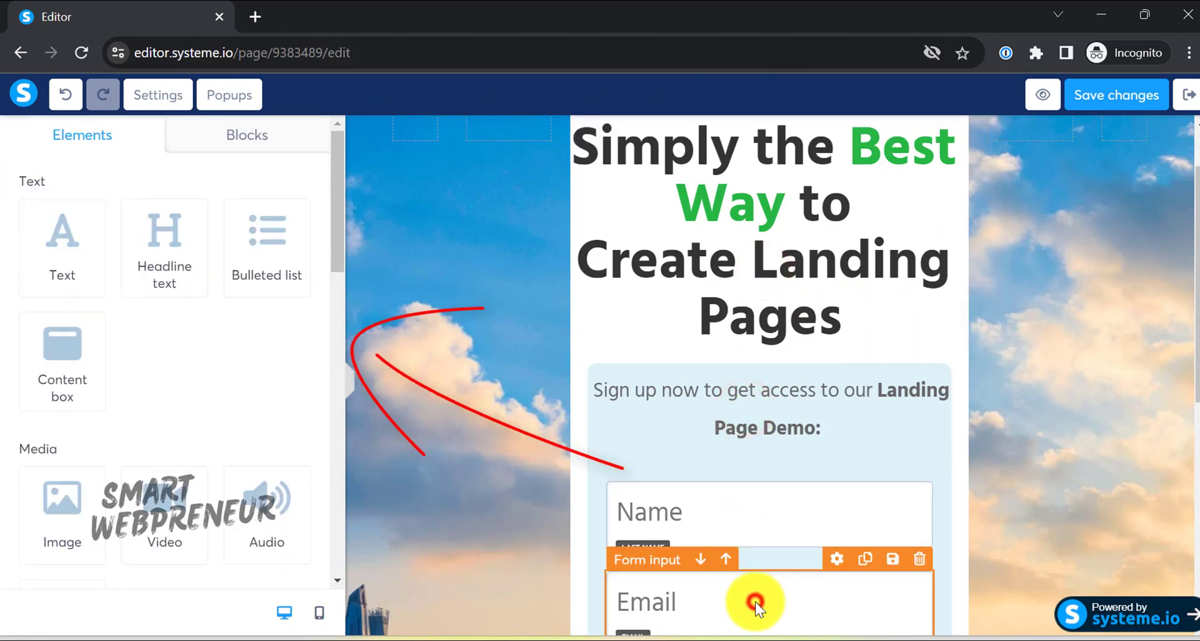
left_click(743, 257)
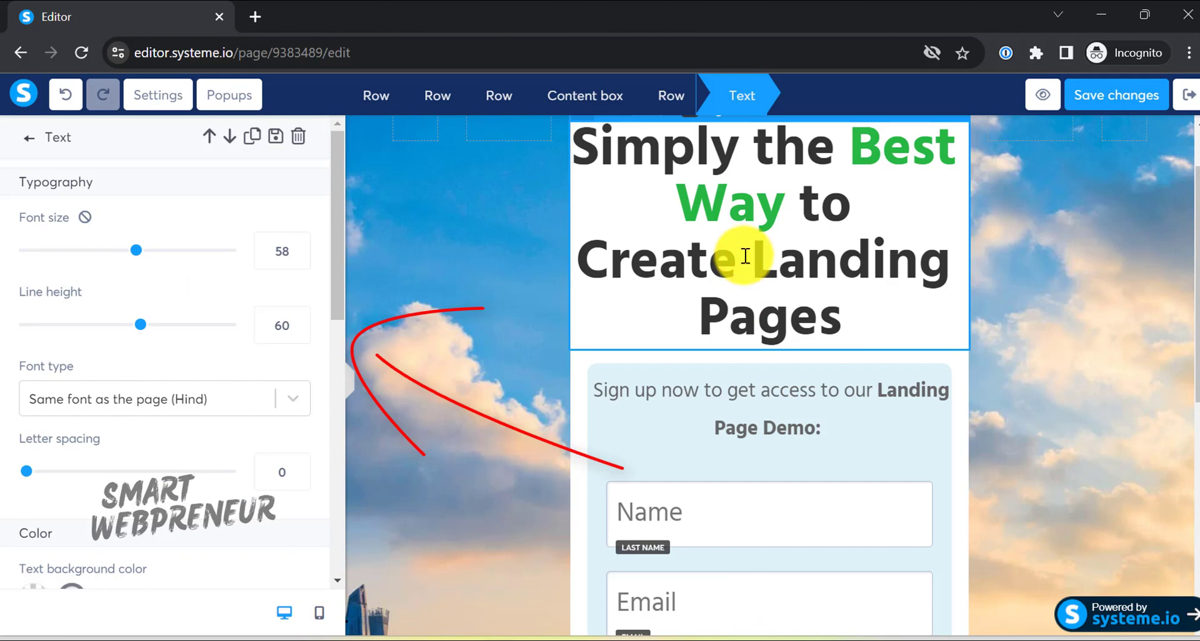
left_click(723, 210)
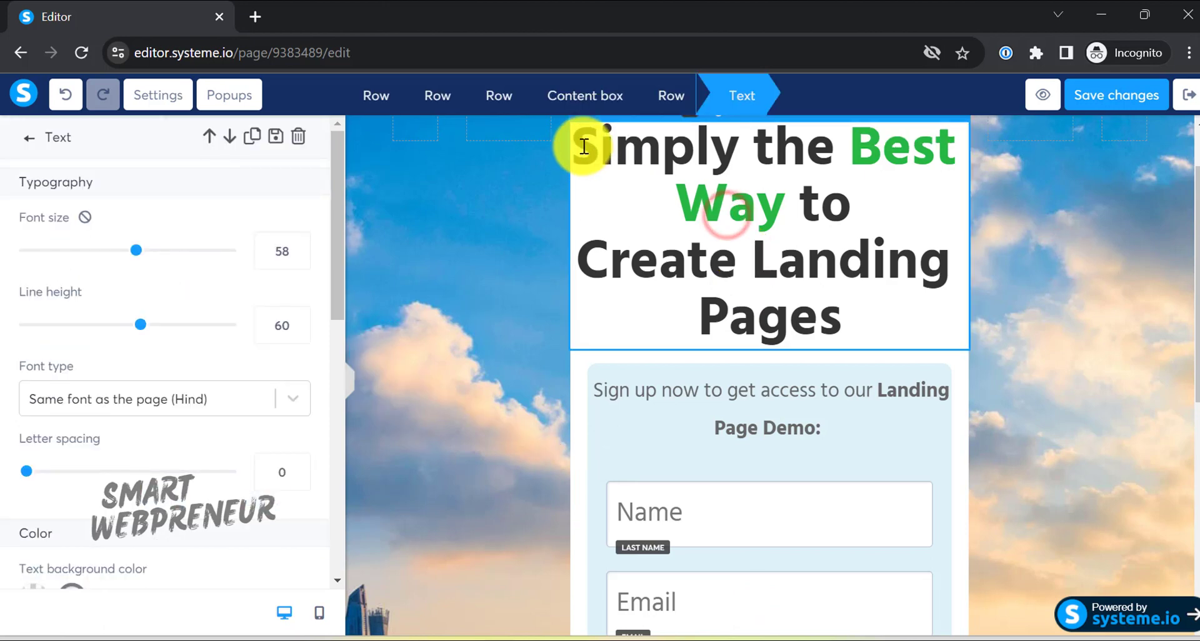
left_click_drag(578, 145, 857, 317)
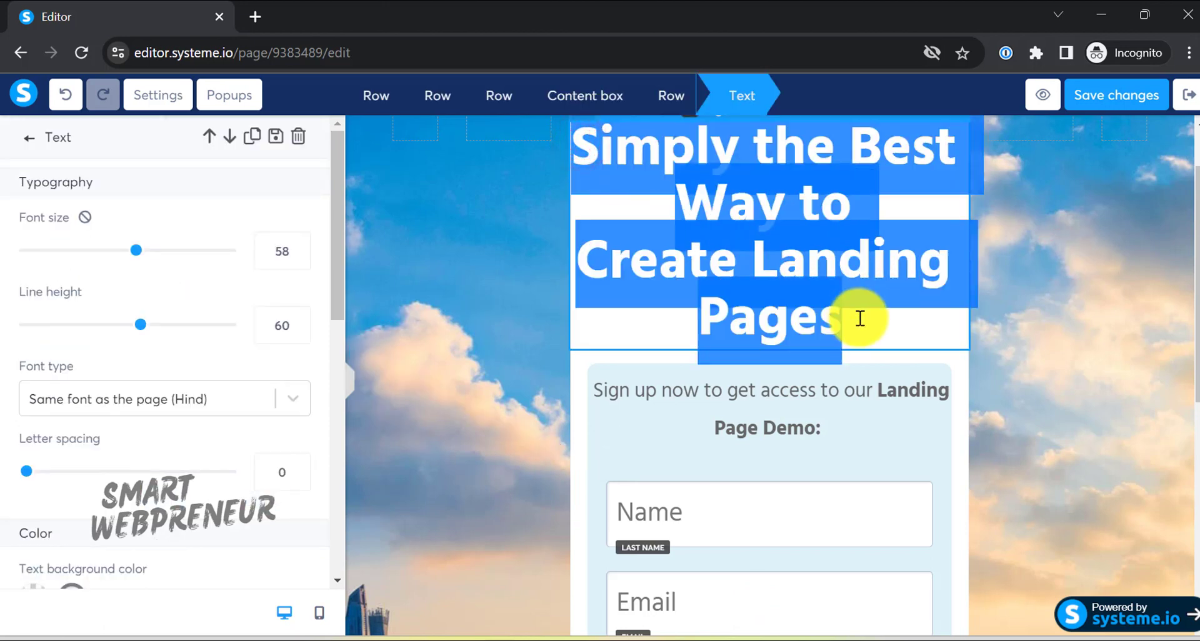
right_click(778, 207)
left_click(673, 326)
In the headline, color the word "Weight" green, "Secret" red and "Healthy" magenta
double_click(930, 316)
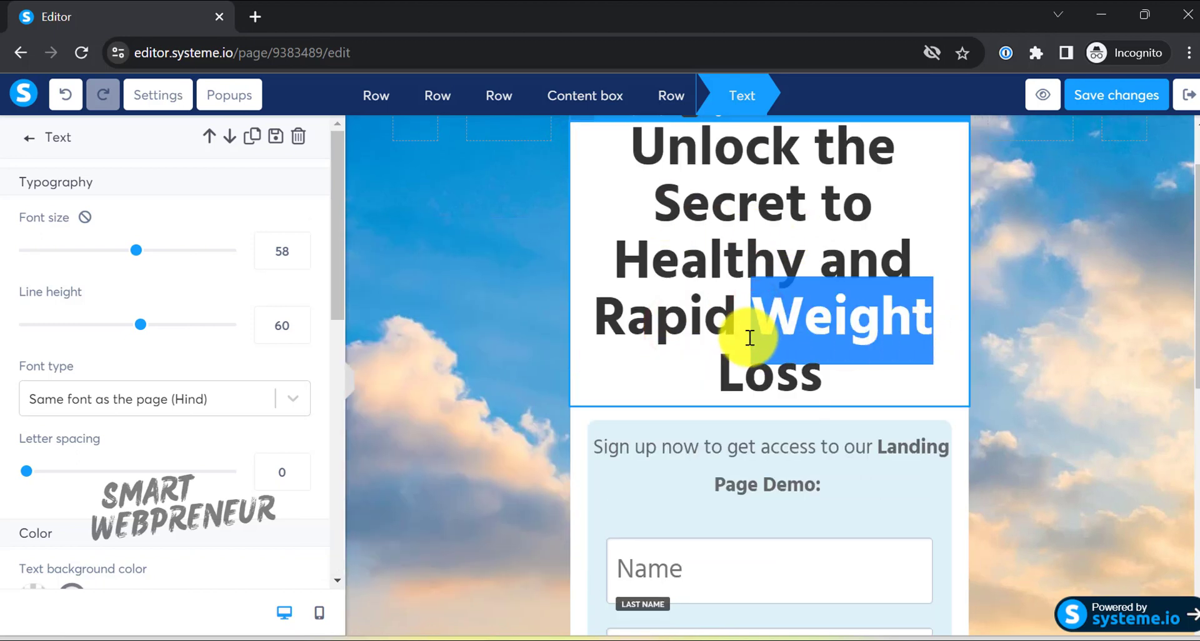
scroll(892, 361, "up", 1)
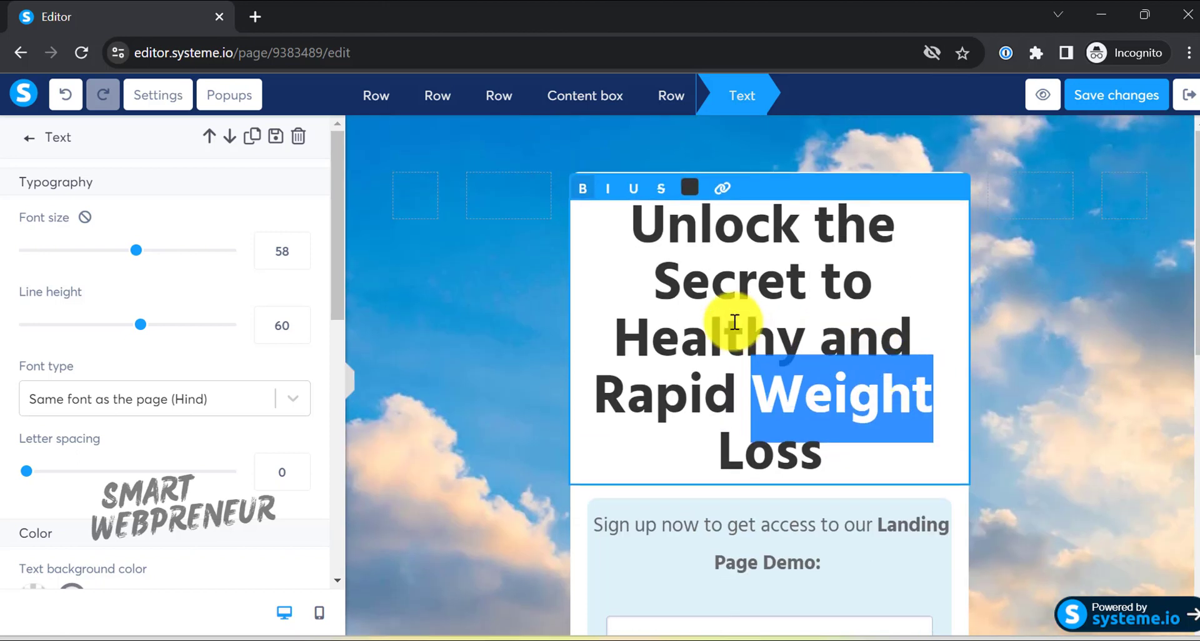
left_click(689, 192)
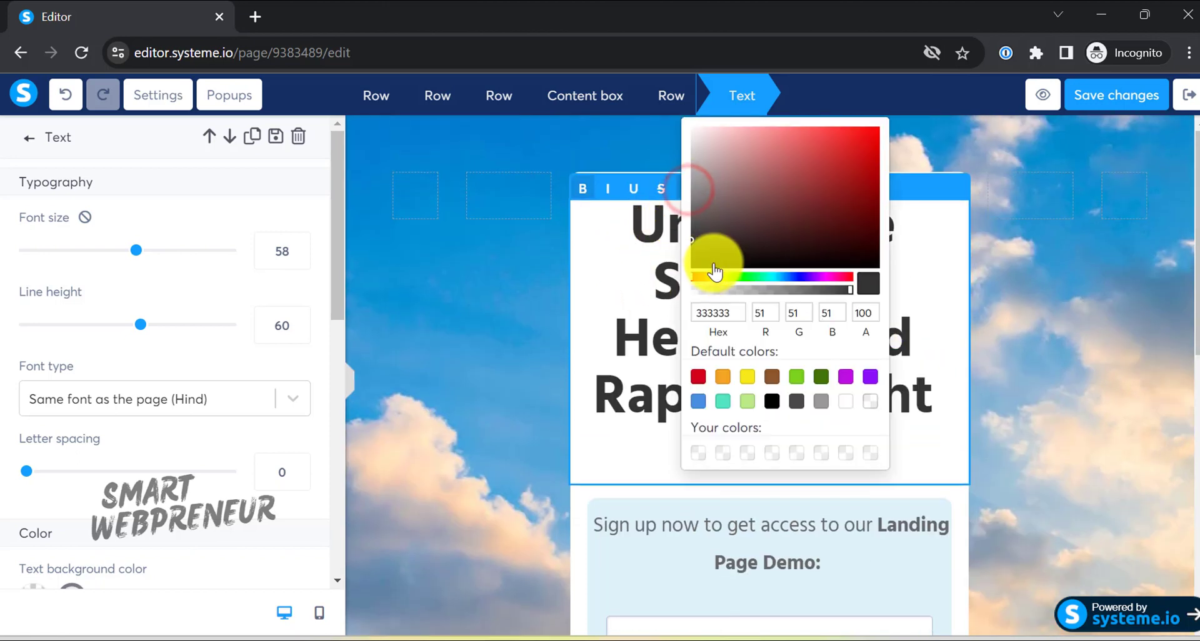
left_click(745, 277)
left_click_drag(801, 199, 853, 151)
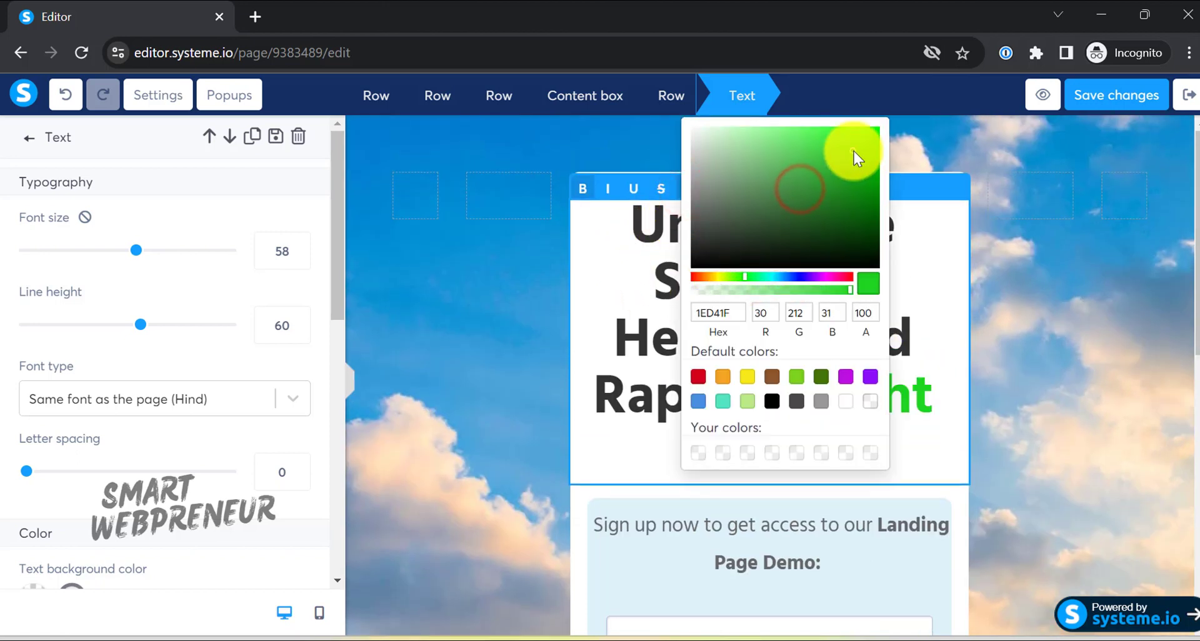
left_click(924, 242)
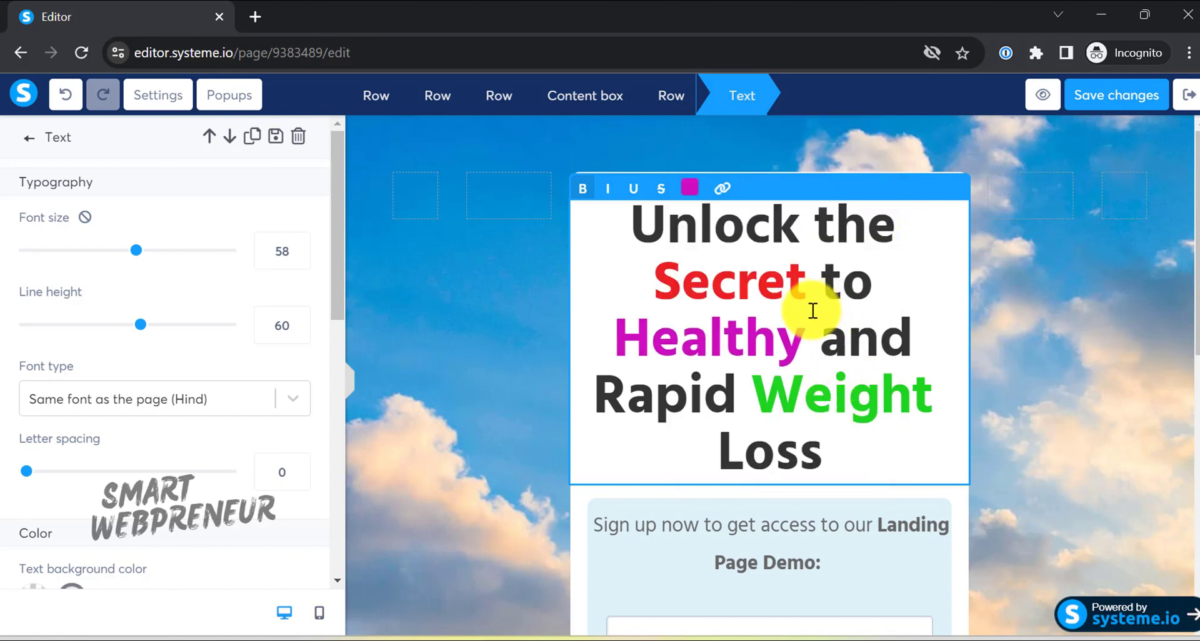
Delete the Name input field from the landing page's sign-up form
left_click(1123, 231)
left_click(1101, 129)
left_click_drag(1187, 294, 1182, 461)
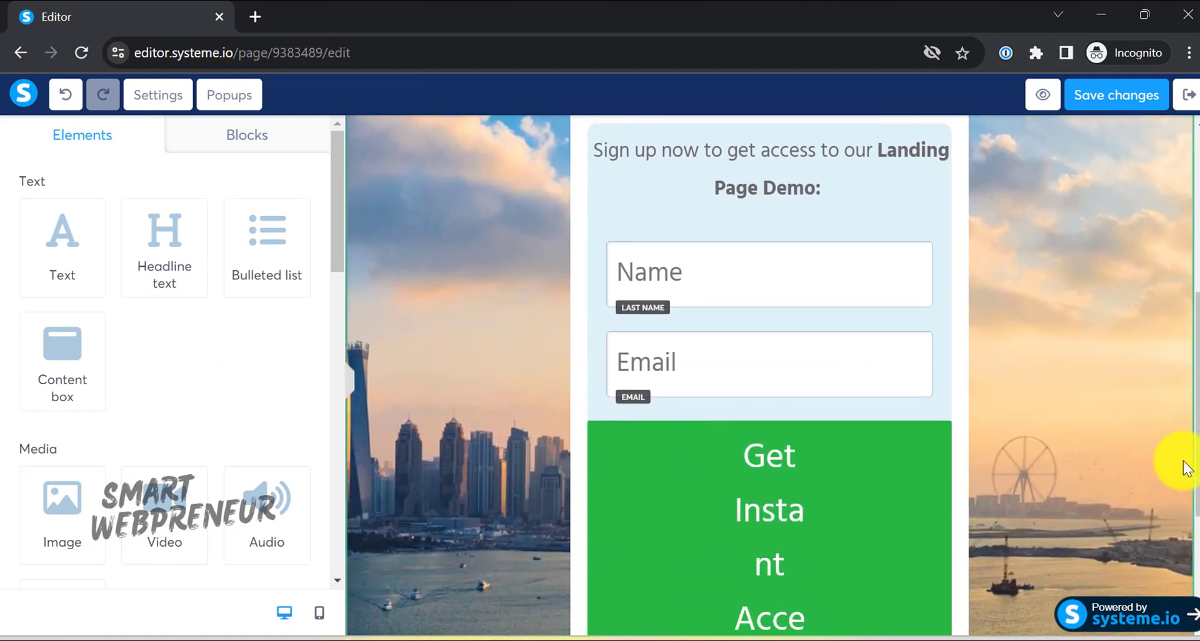
left_click(769, 279)
left_click(943, 244)
left_click(921, 236)
Replace the sign-up text with "Enter Your Email Address to Get The Information:" and make "Email Address" bold
left_click(700, 160)
scroll(702, 156, "up", 3)
double_click(741, 311)
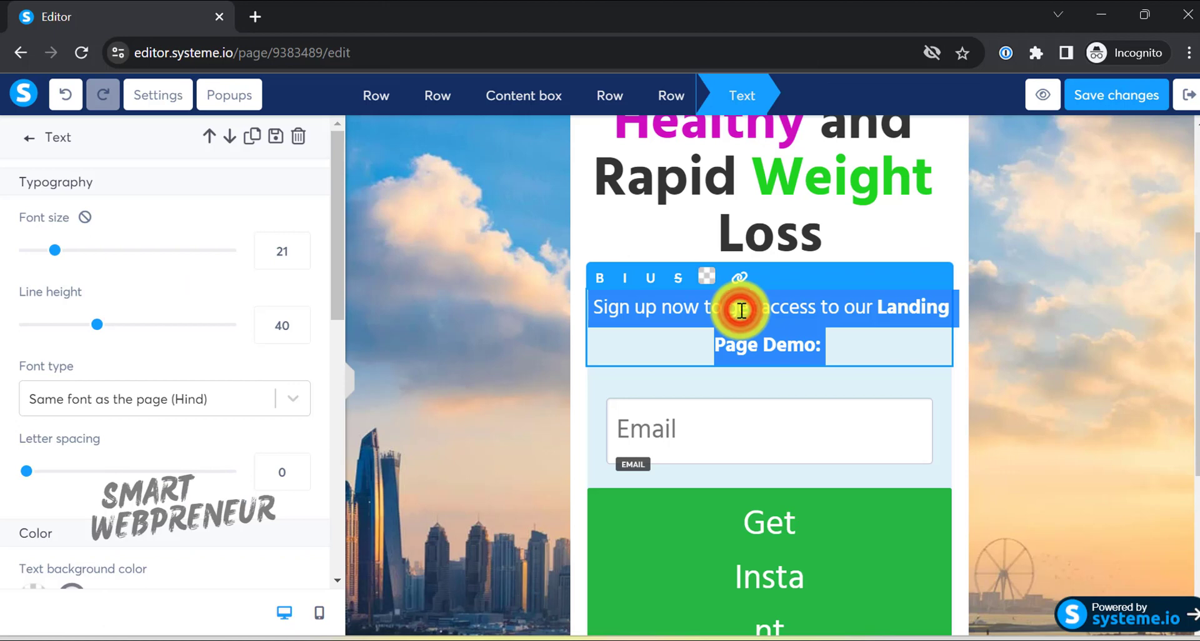
right_click(741, 311)
left_click(632, 427)
left_click_drag(710, 309, 830, 308)
left_click(597, 278)
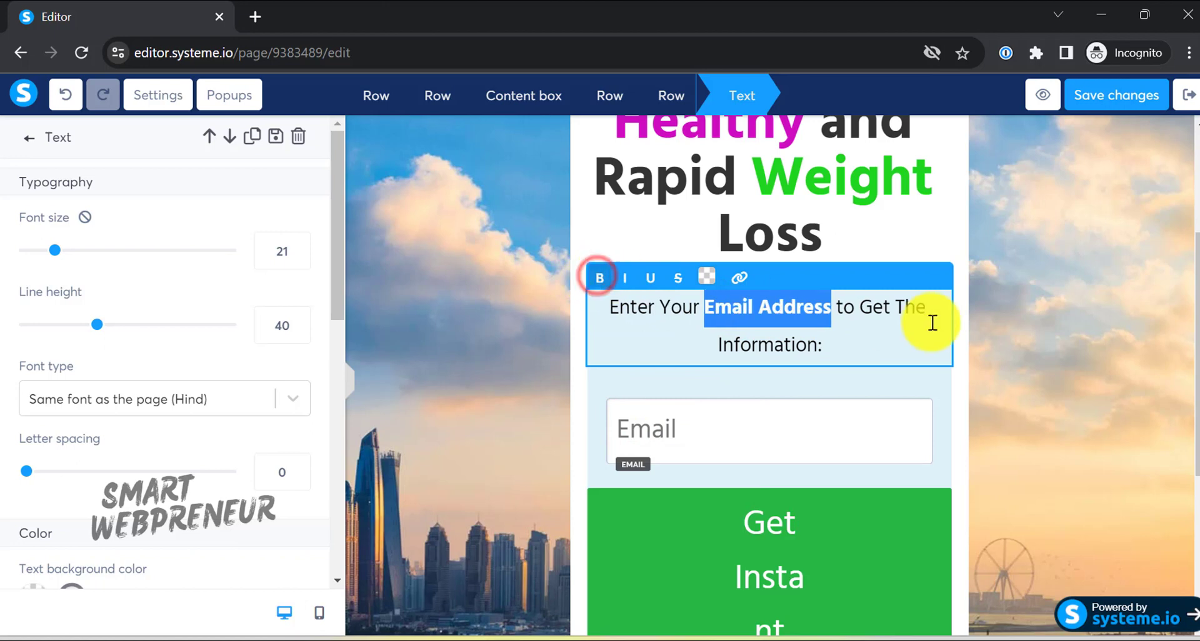
left_click(1010, 308)
Set the font size of the "Get Instant Access" button to 27 and its font style to Bold 700
scroll(1011, 309, "down", 3)
left_click(811, 375)
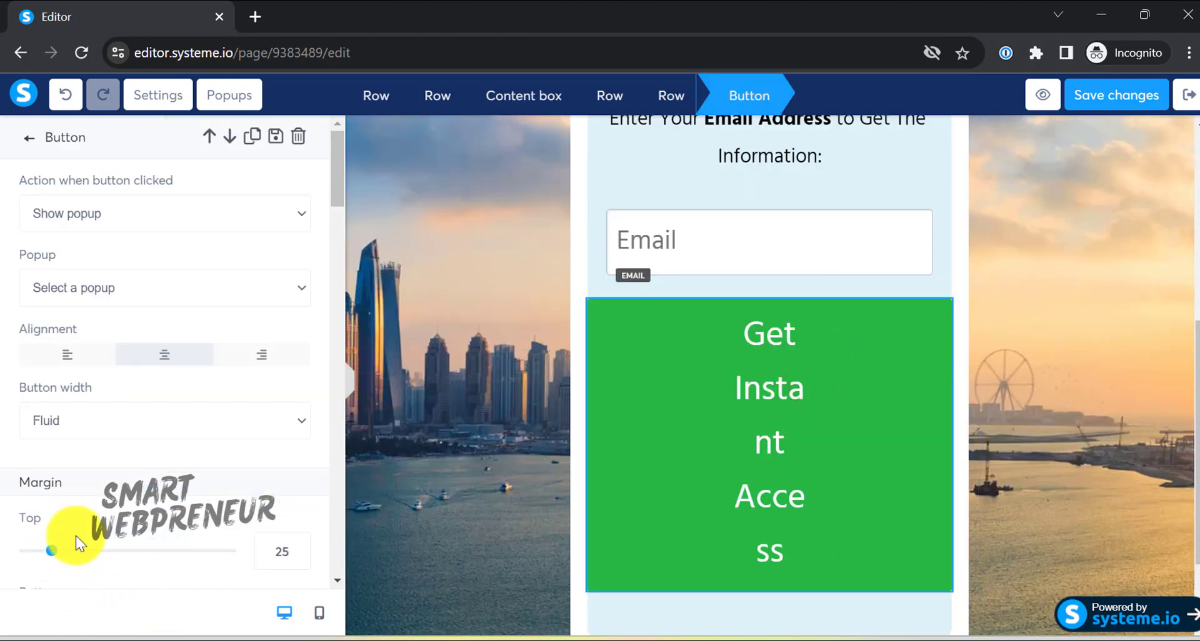
scroll(115, 494, "down", 5)
scroll(114, 490, "down", 3)
left_click_drag(85, 507, 69, 507)
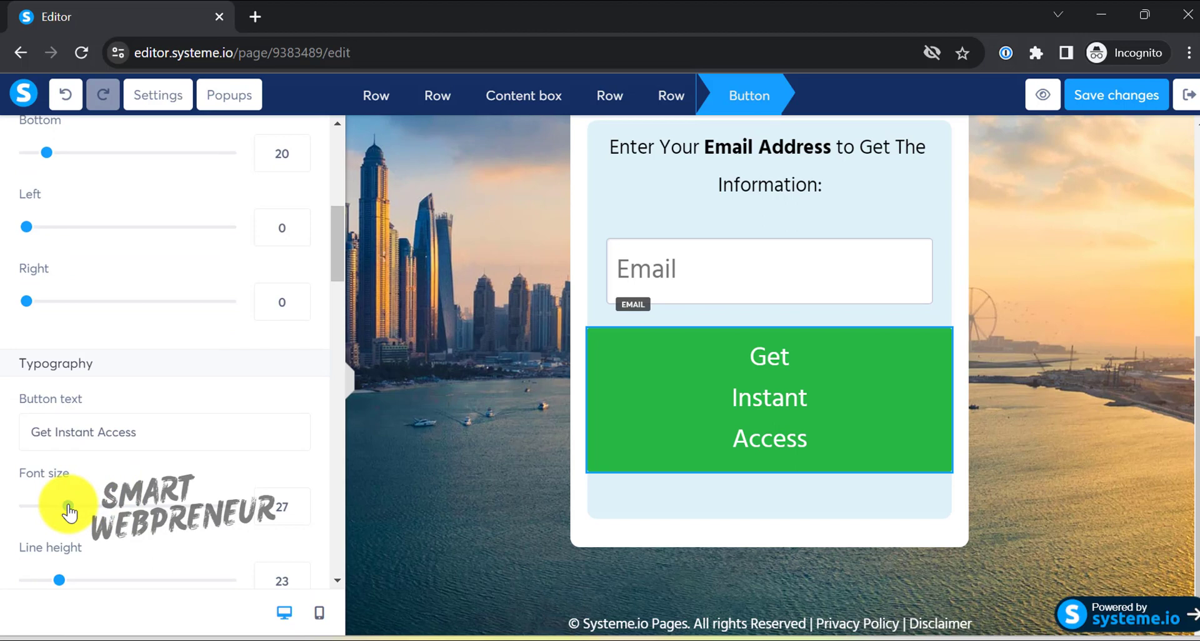
scroll(69, 512, "down", 6)
left_click(297, 404)
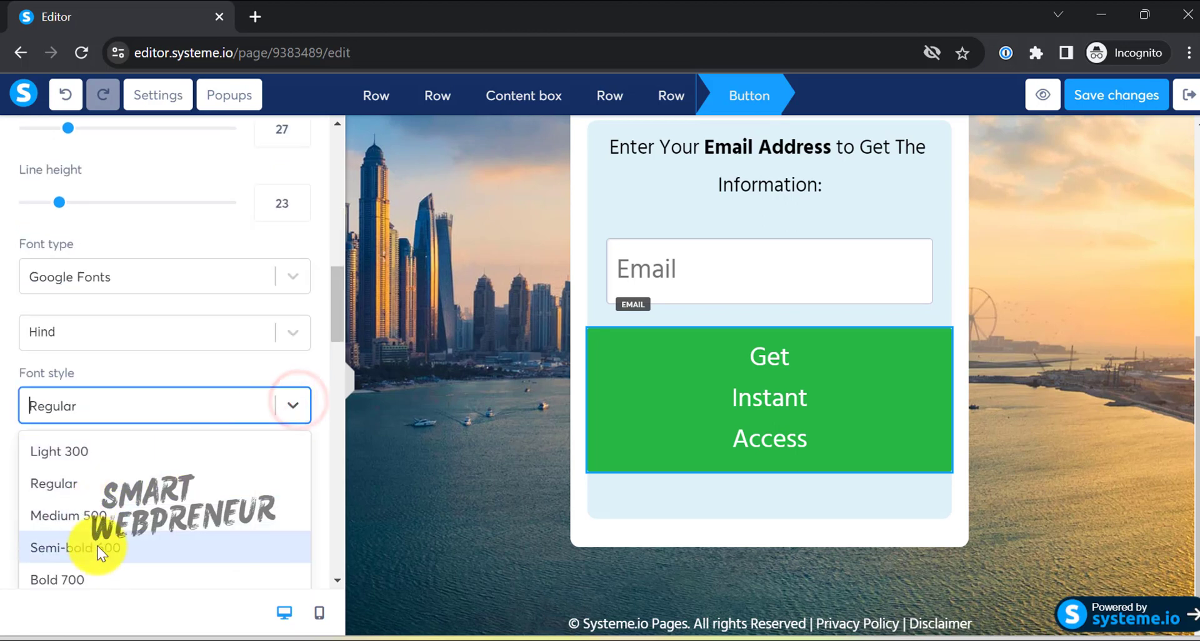
left_click(87, 580)
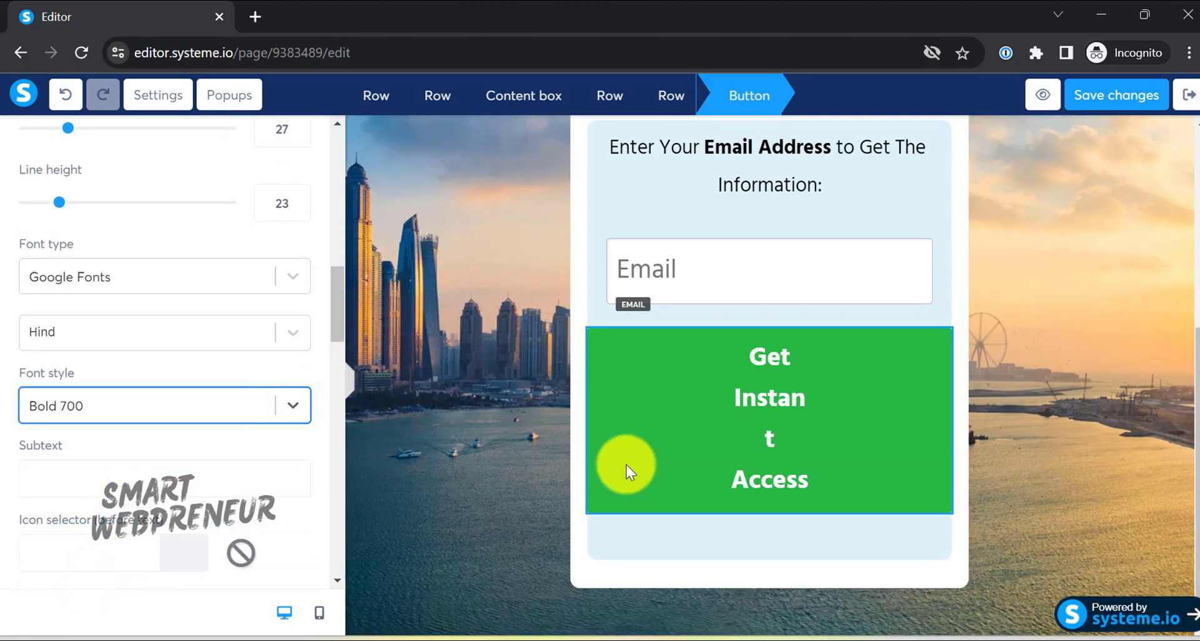
Collapse the editor's side panel to check the landing page at full width, and restore the panel
left_click(748, 443)
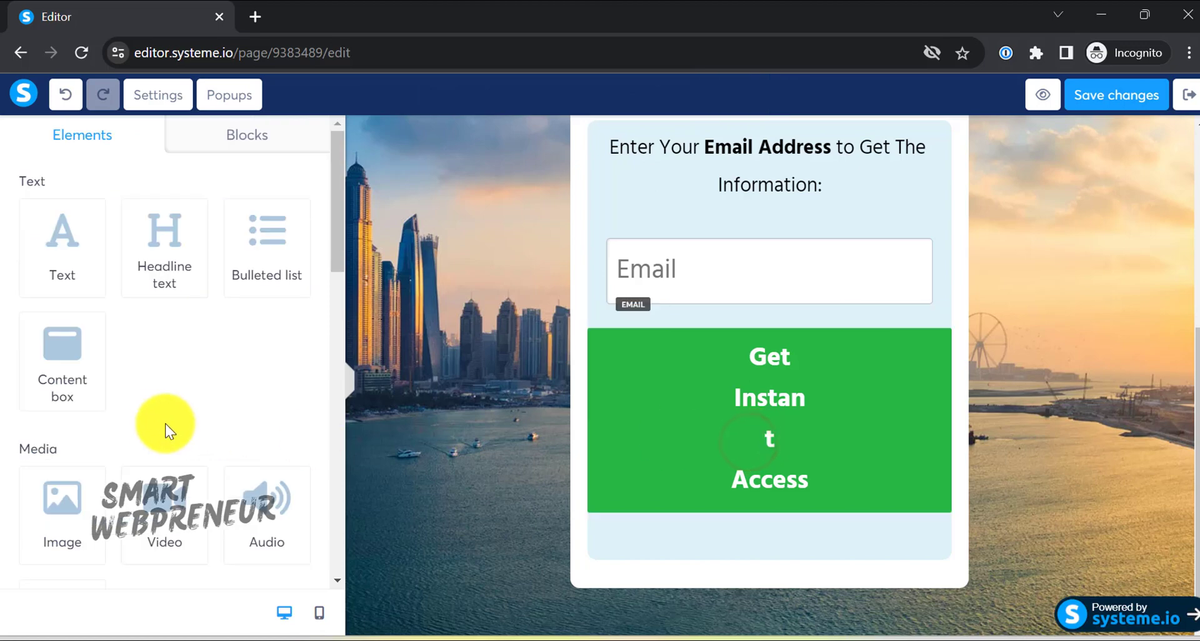
left_click(348, 382)
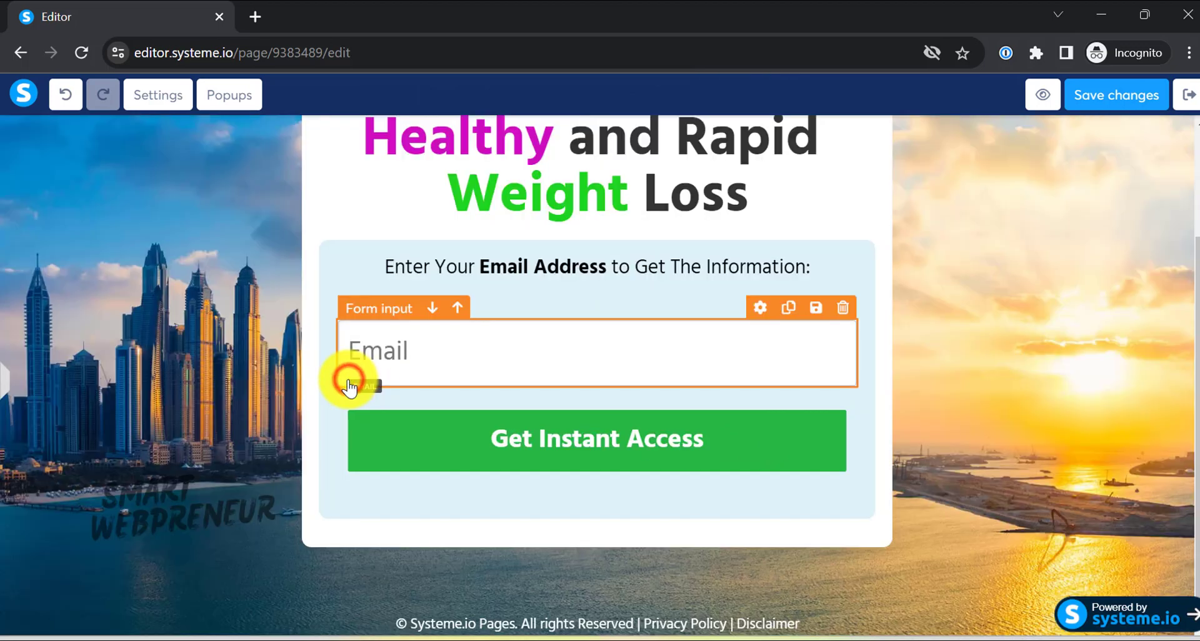
left_click(4, 380)
Set the "Get Instant Access" button's action to Send form
left_click(659, 358)
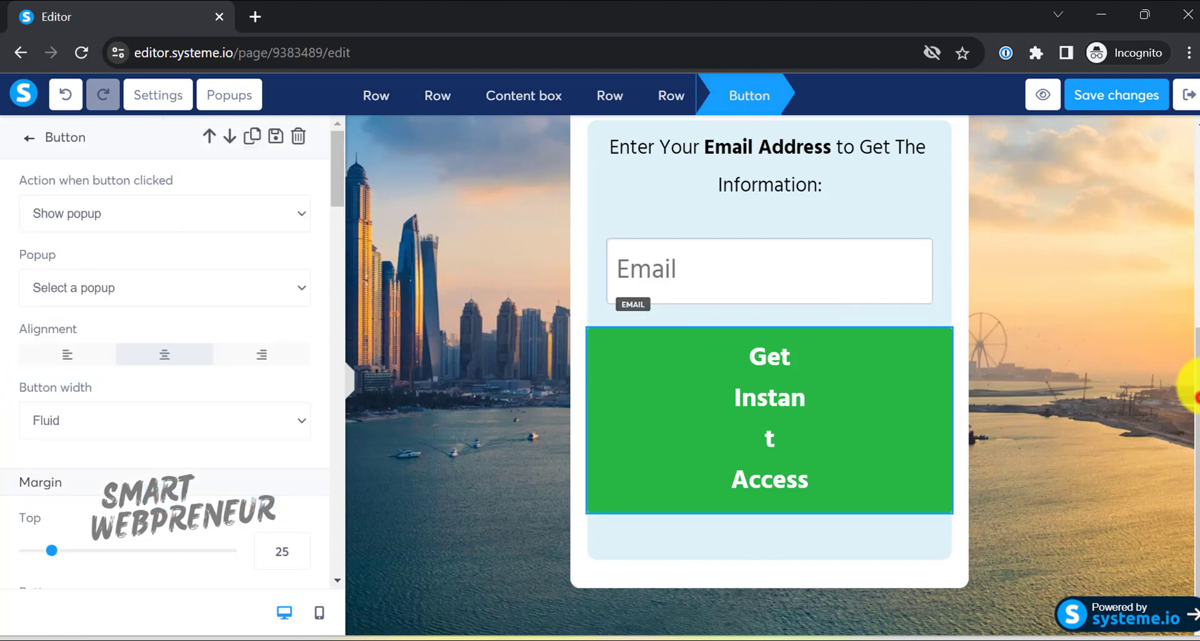
scroll(1191, 394, "up", 2)
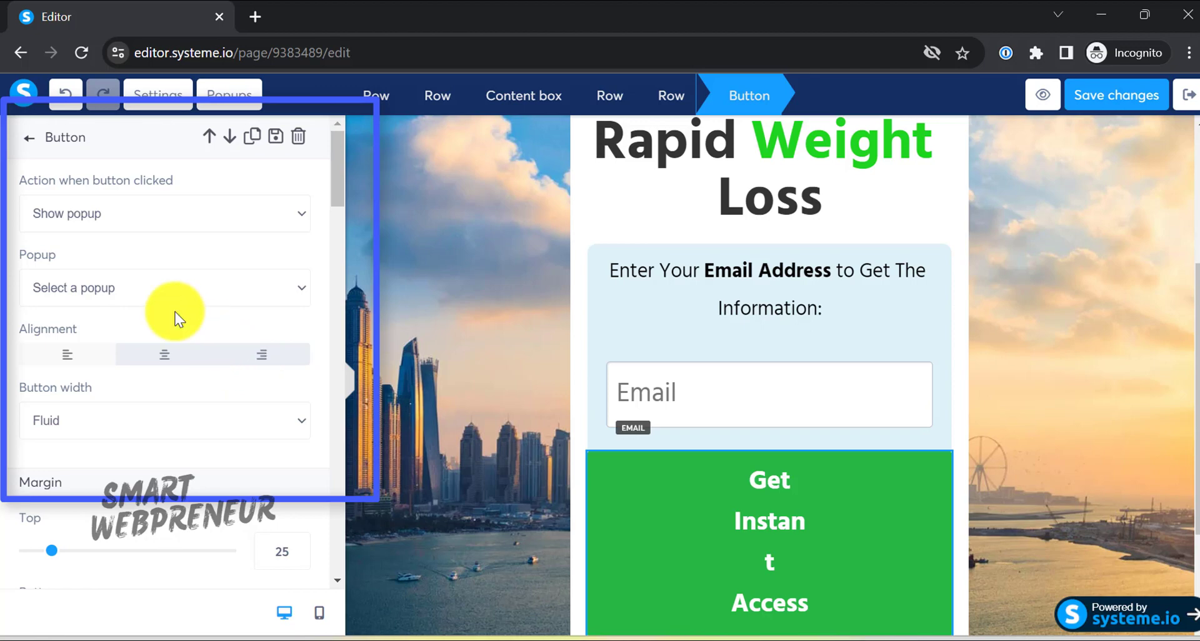
left_click(203, 220)
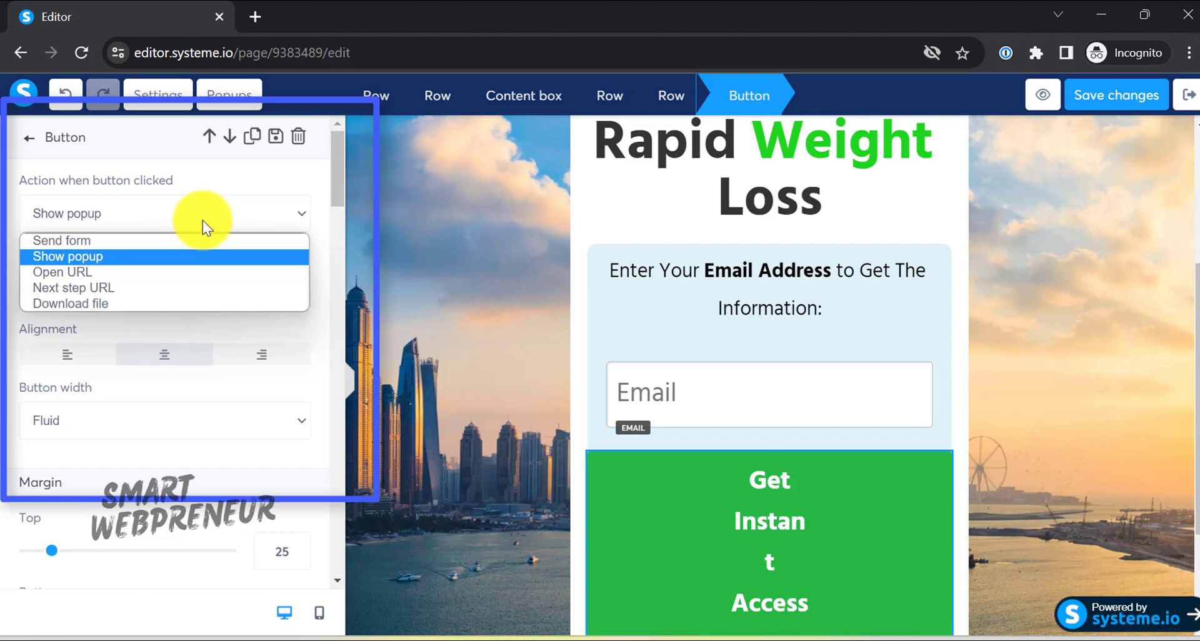
left_click(197, 245)
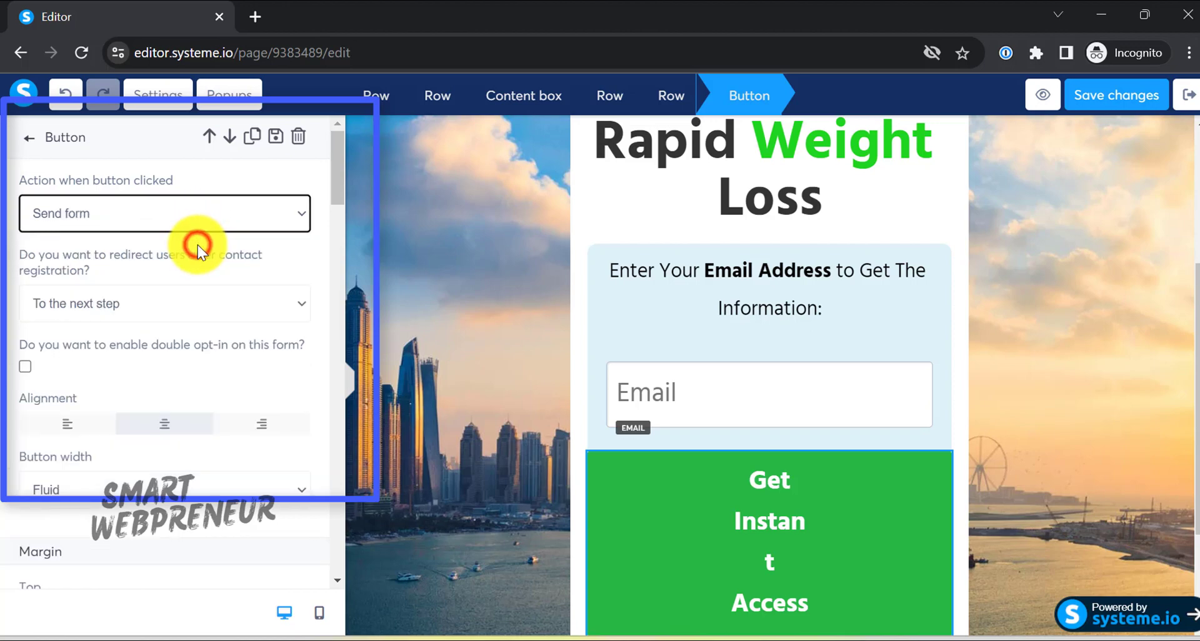
left_click(294, 302)
left_click(246, 344)
left_click(303, 263)
left_click(123, 377)
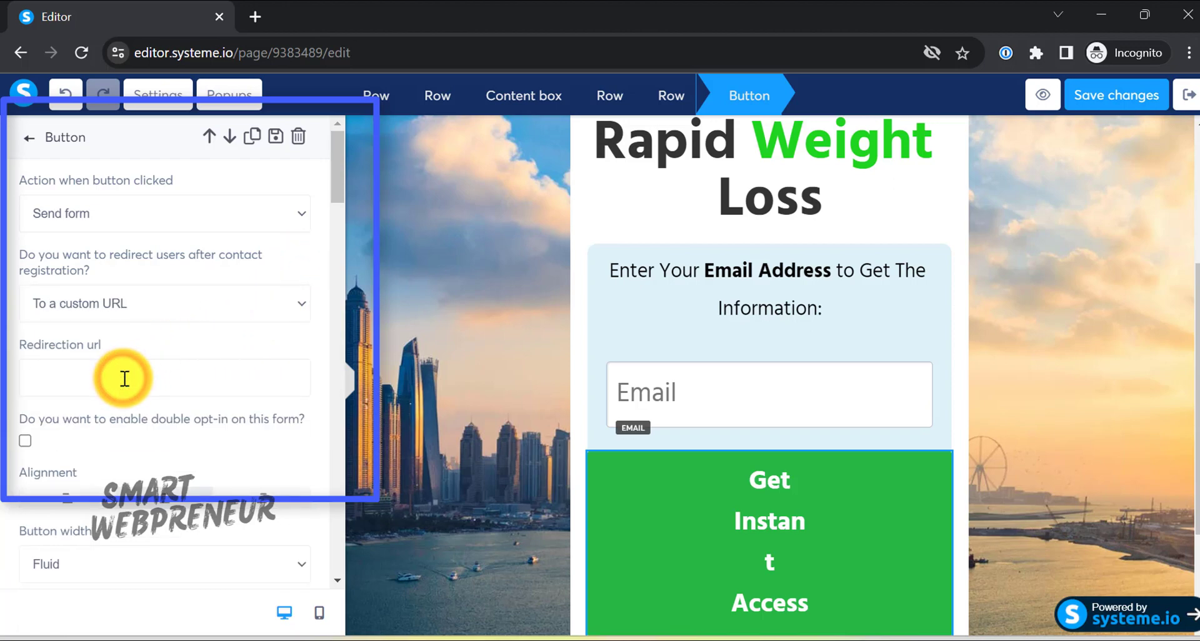
type("https://ht")
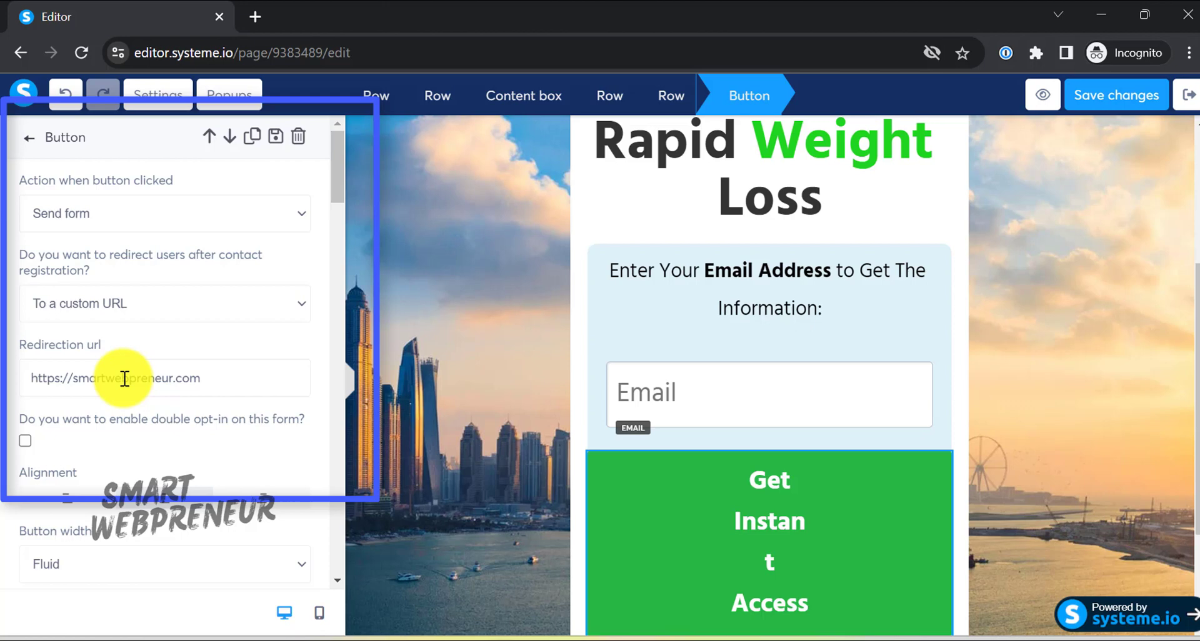
left_click(305, 330)
left_click(1122, 97)
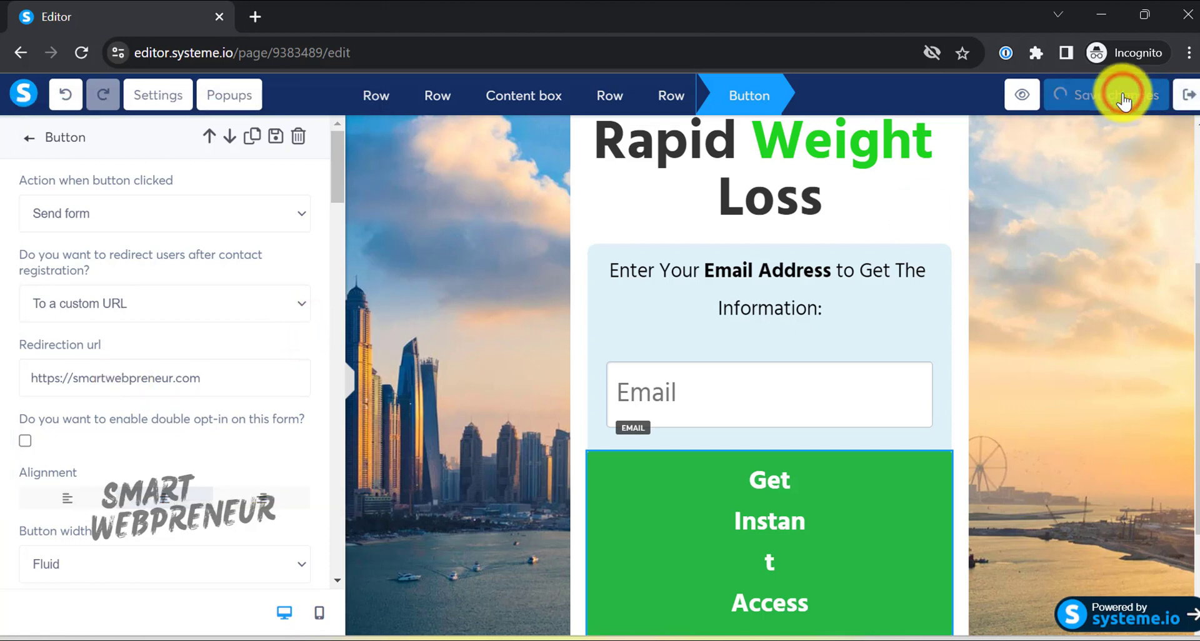
left_click(1190, 97)
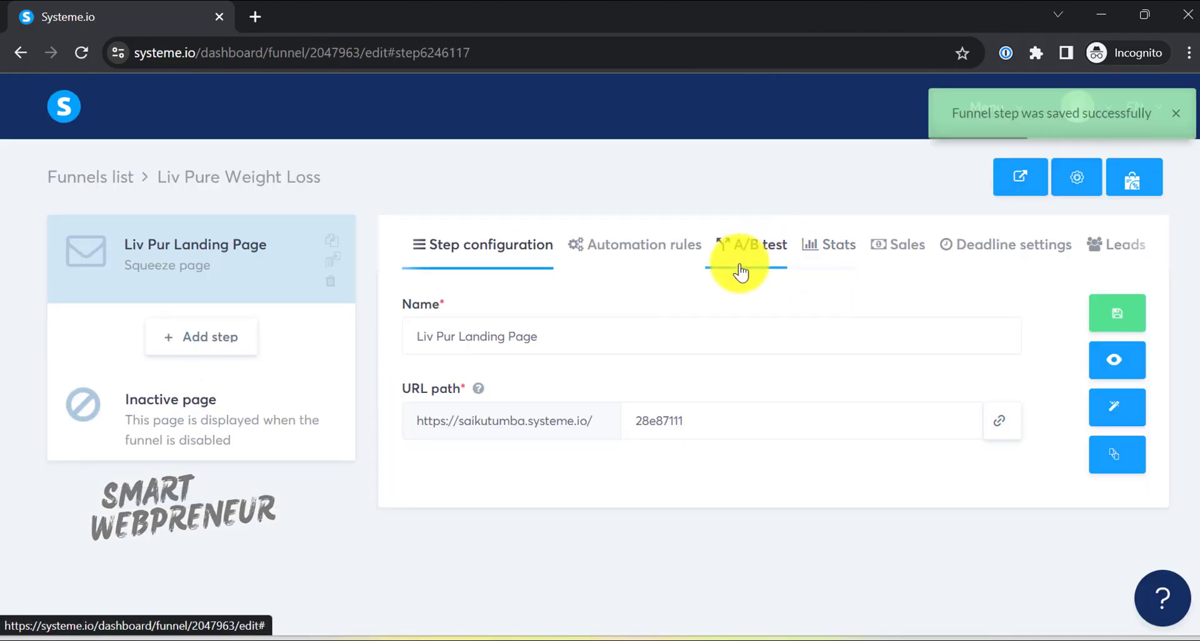
Start an automation rule for the Liv Pur Landing Page with the "Funnel step form subscribed" trigger
left_click(677, 259)
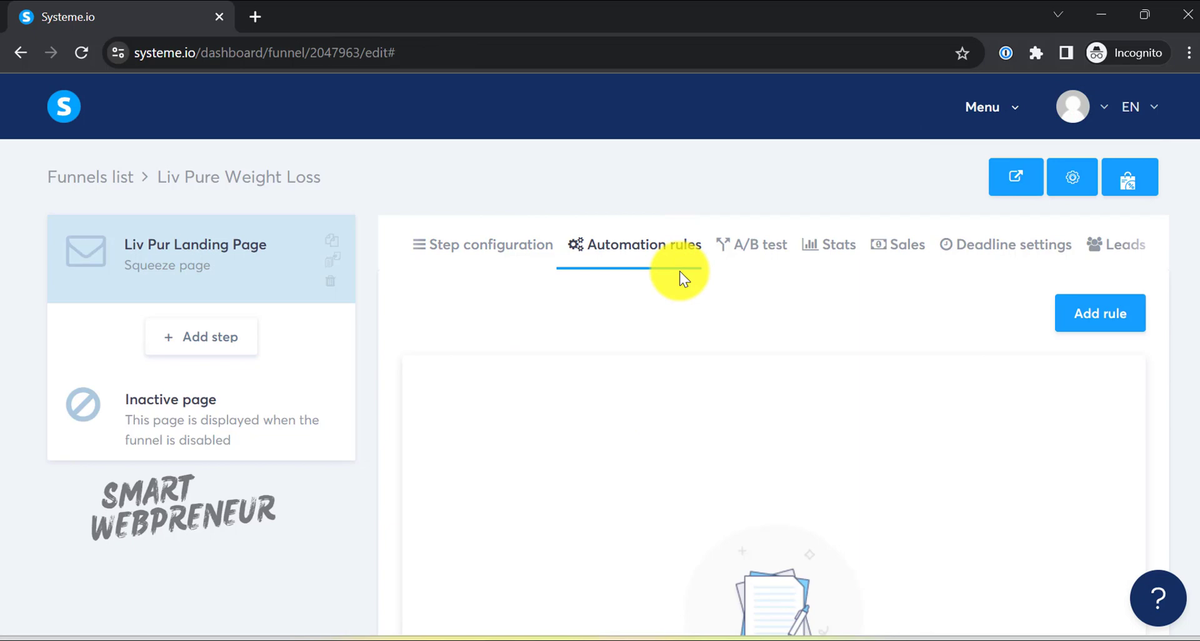
scroll(892, 377, "down", 2)
left_click(1091, 220)
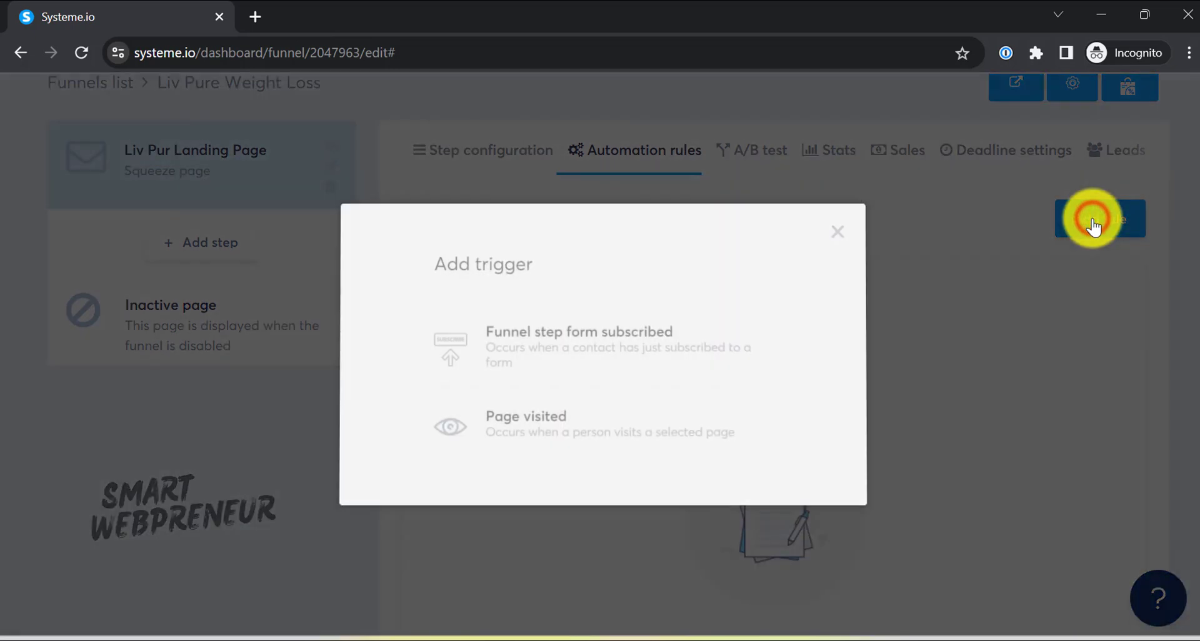
left_click(613, 353)
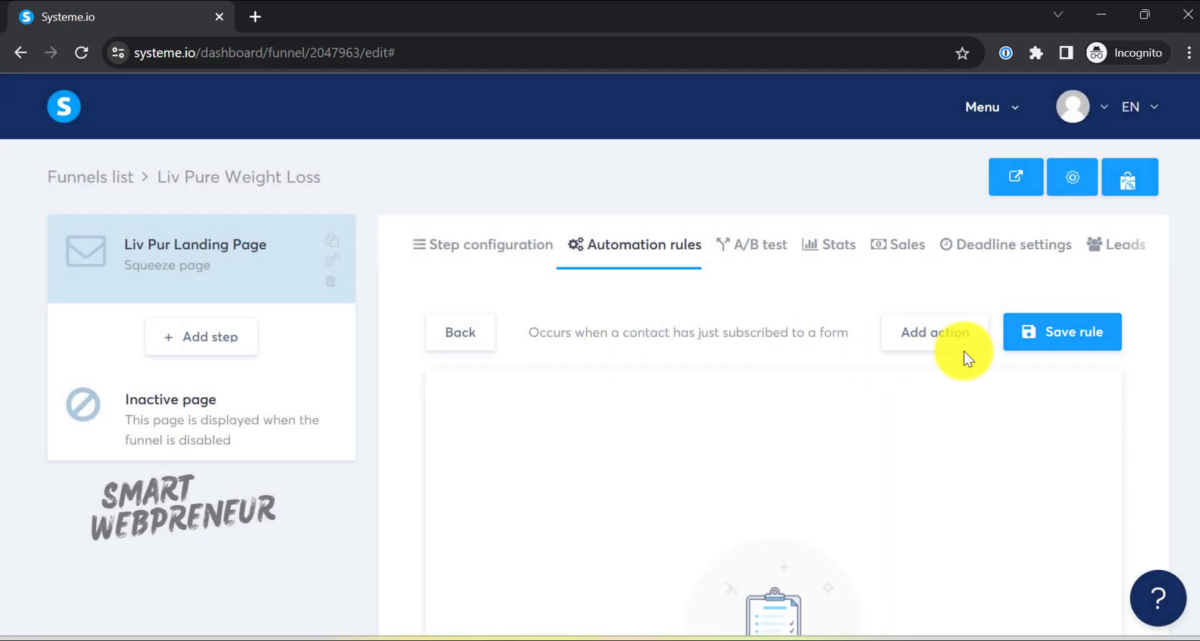
Add a "Subscribe to campaign" action with the email campaign selected, and save the automation rule
left_click(948, 335)
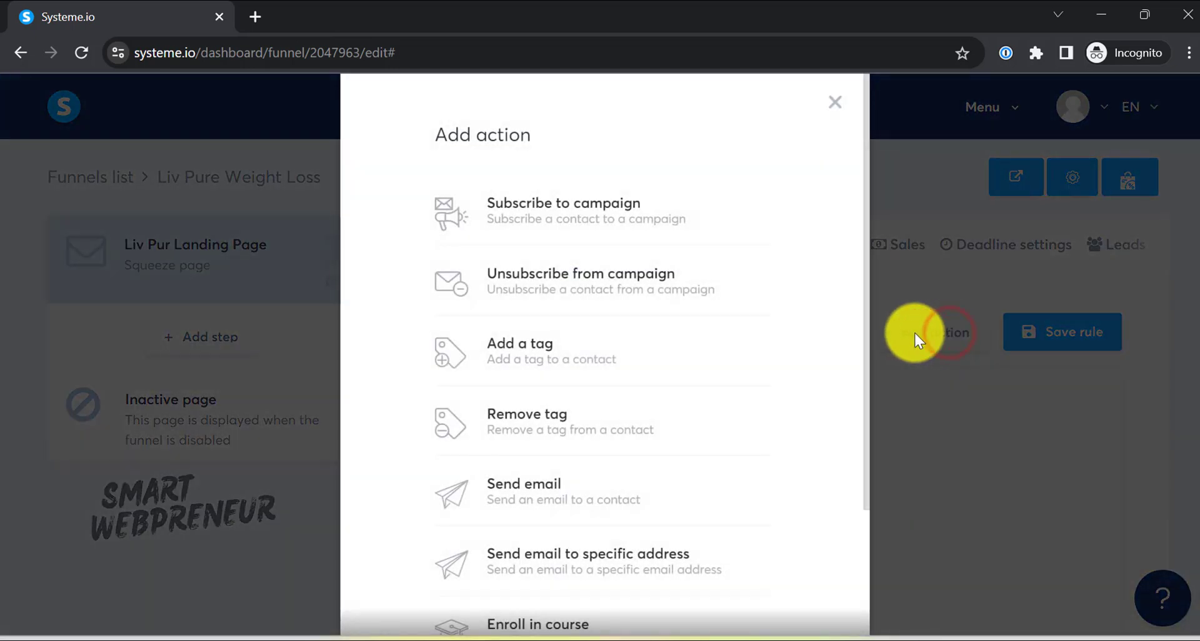
left_click(635, 217)
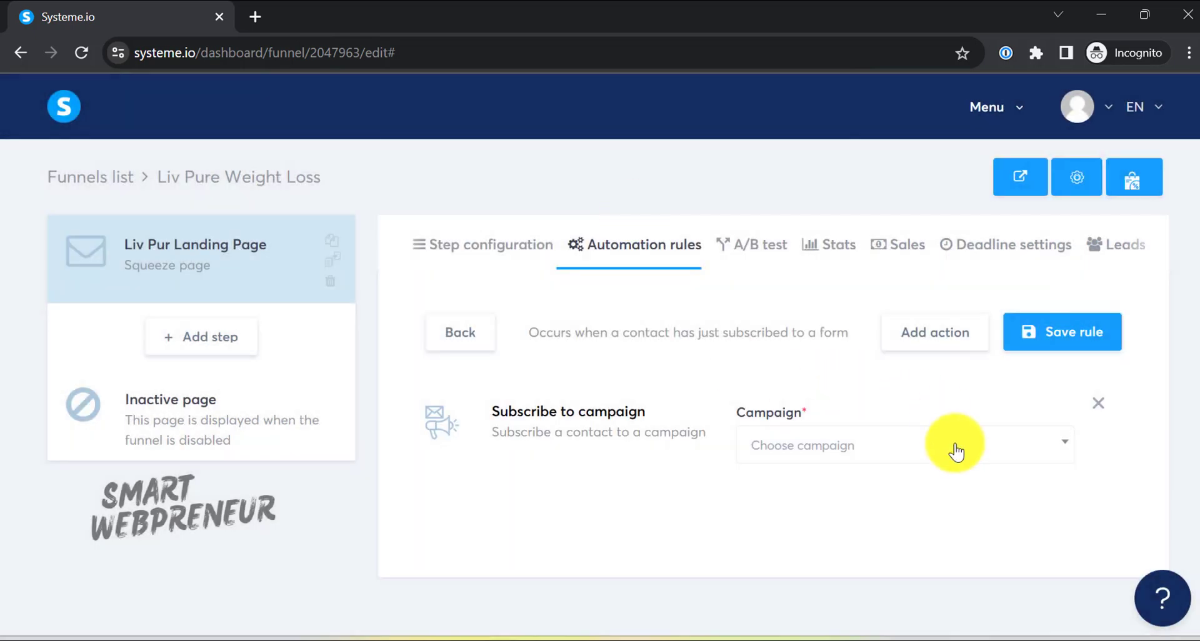
left_click(954, 445)
left_click(900, 518)
left_click(1061, 328)
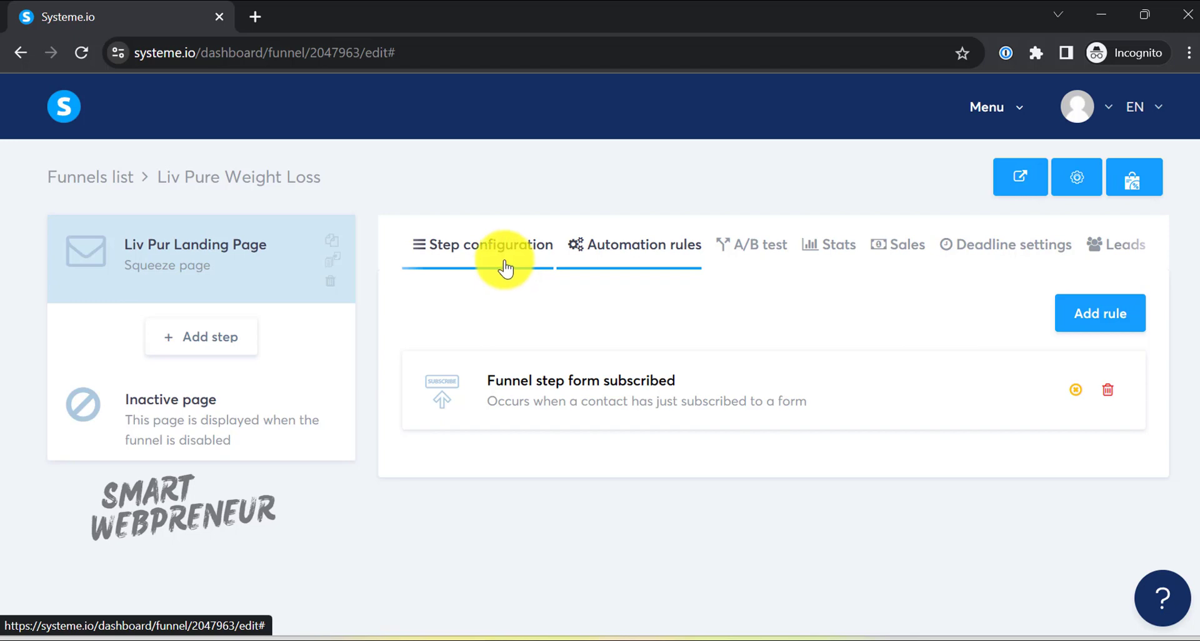
Copy the landing page's URL from the step configuration and open it in a new browser tab
left_click(504, 259)
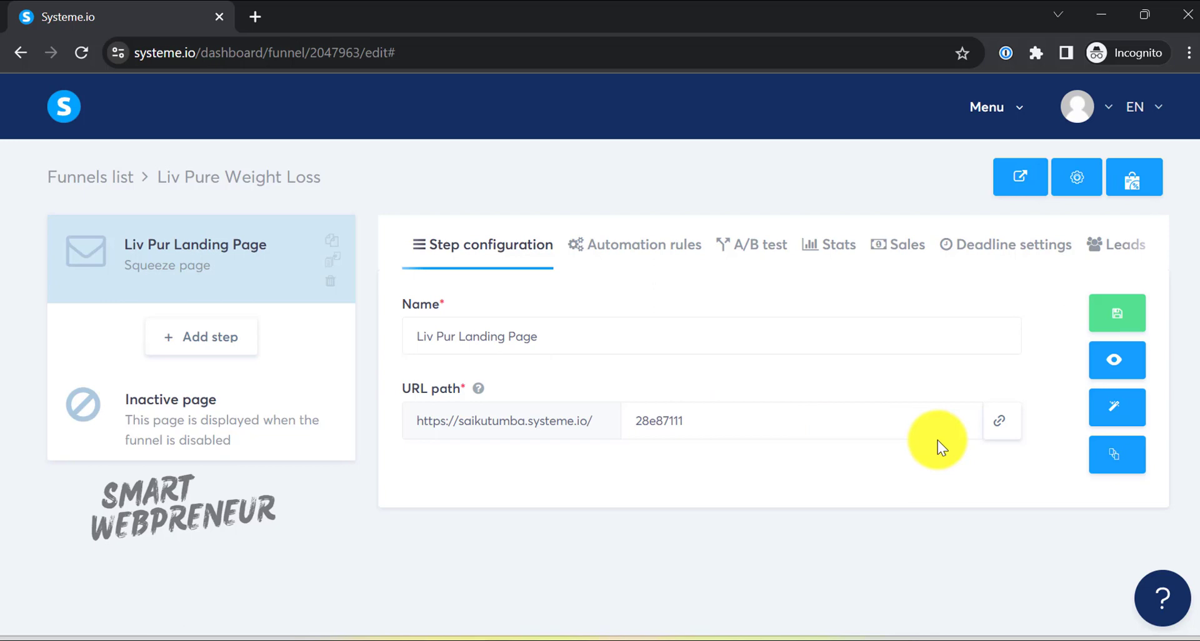
left_click(1000, 423)
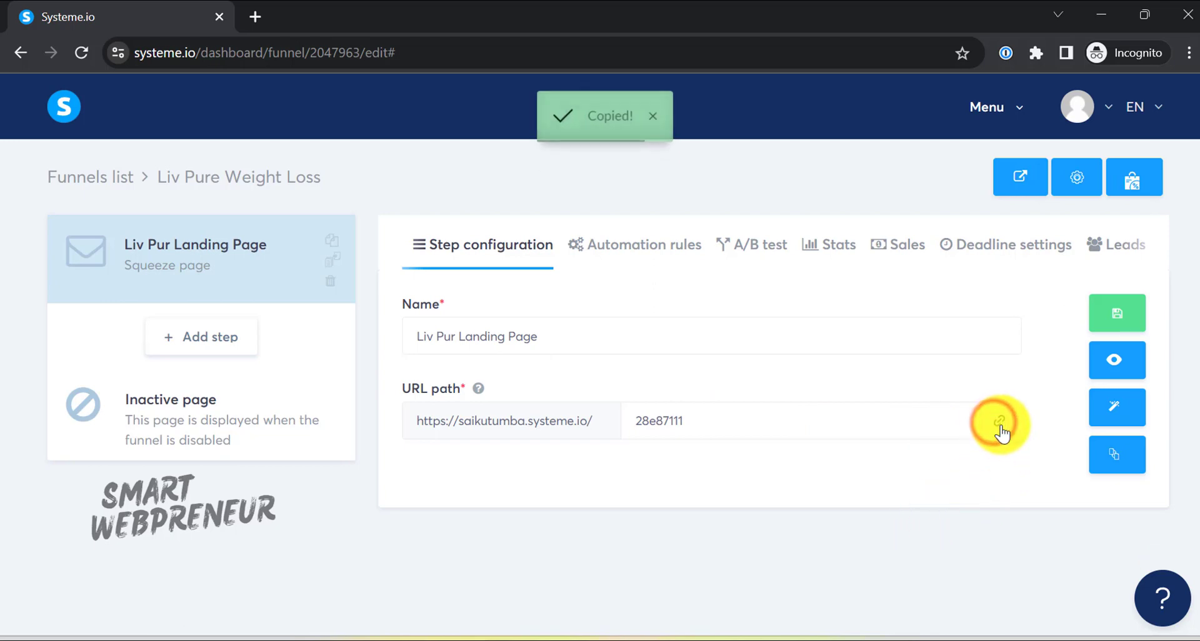
left_click(255, 18)
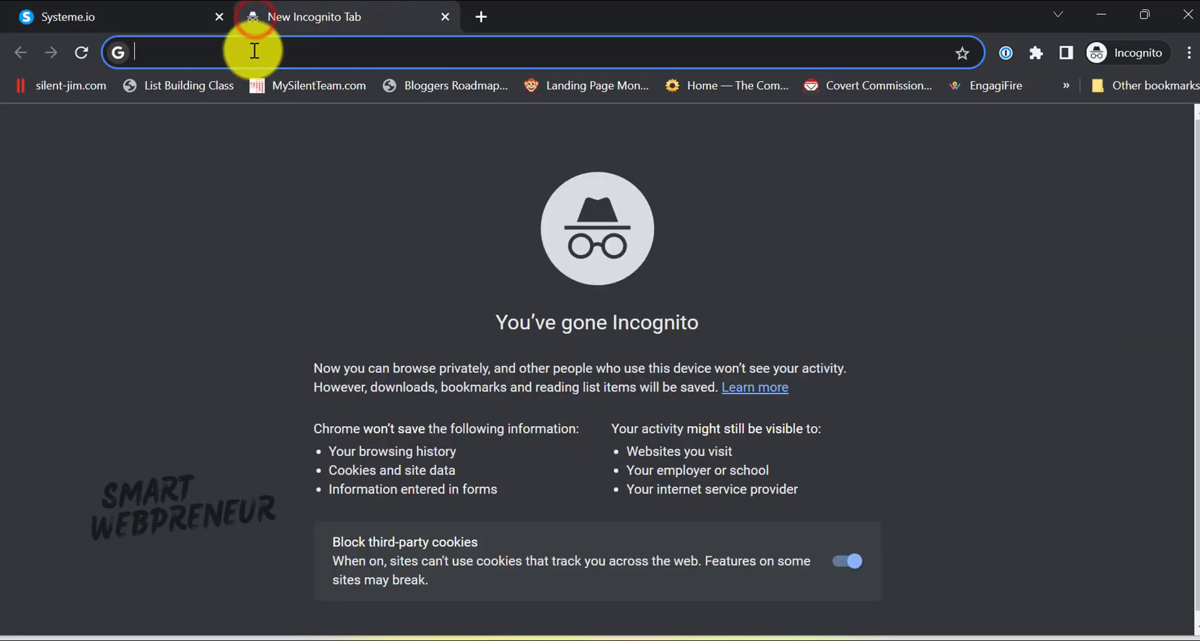
right_click(254, 51)
left_click(340, 206)
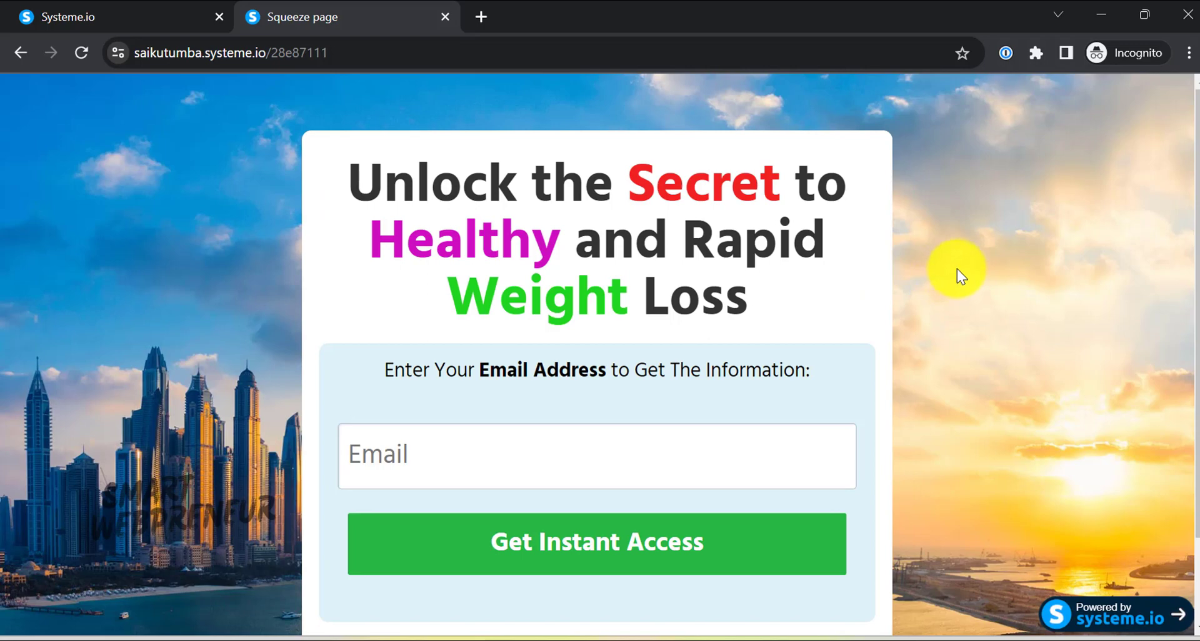
Look over the live landing page and check its sign-up form with the Email field left empty
scroll(902, 269, "down", 2)
scroll(902, 268, "up", 2)
left_click(573, 406)
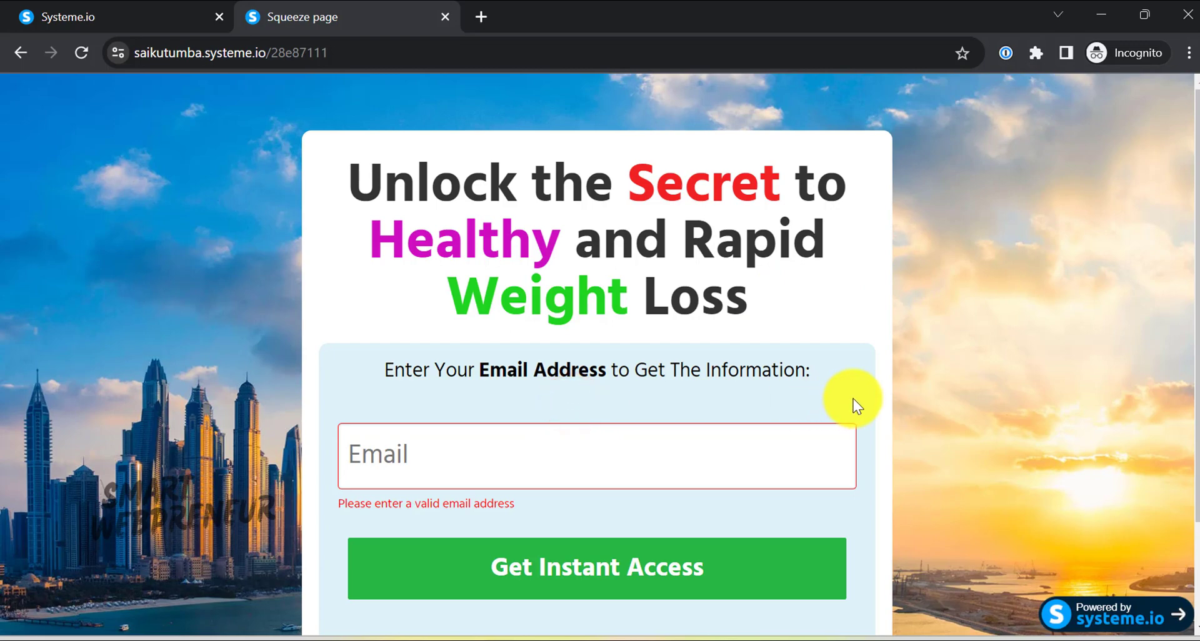